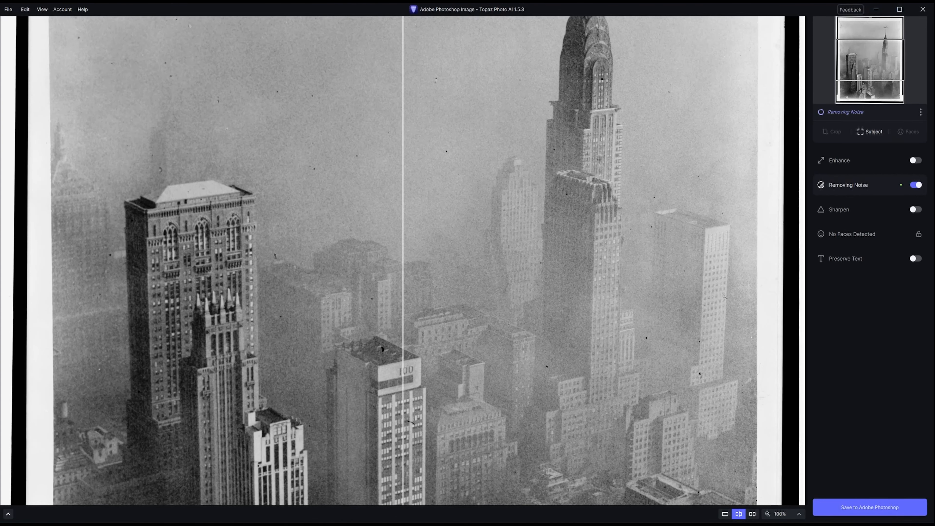
Switch the noise removal AI model to Strong for the skyline photo
{"action": "left_click_drag", "start_coordinate": [589, 237], "coordinate": [569, 278]}
{"action": "scroll", "coordinate": [569, 278], "scroll_direction": "up", "scroll_amount": 3}
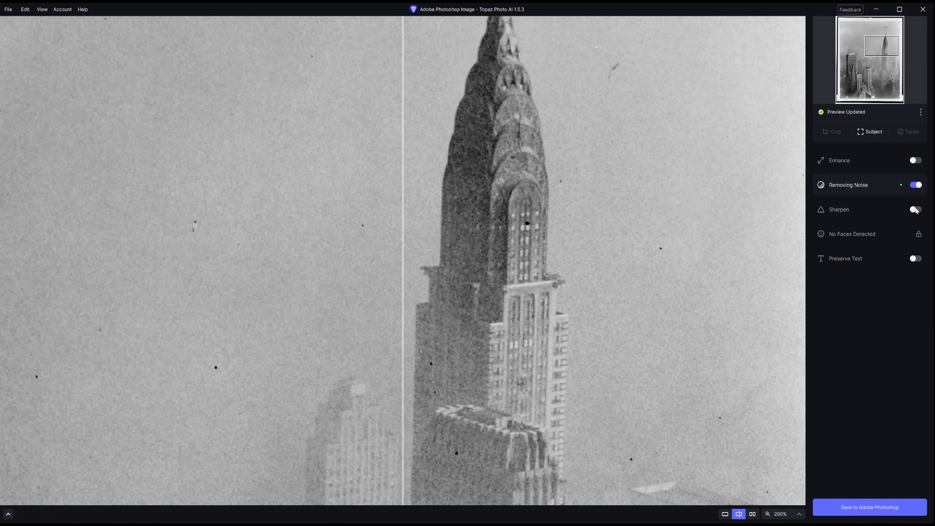
{"action": "left_click", "coordinate": [839, 184]}
{"action": "left_click_drag", "start_coordinate": [685, 327], "coordinate": [671, 294]}
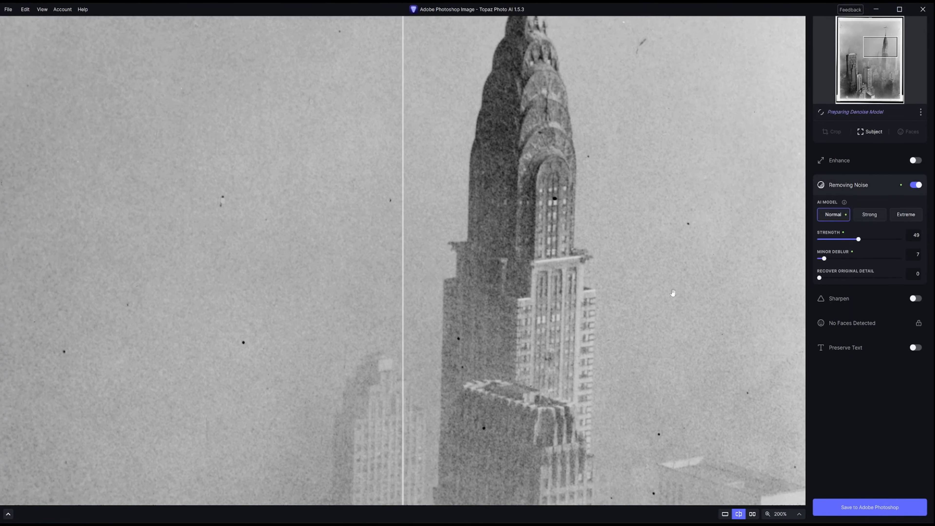
{"action": "left_click", "coordinate": [880, 215]}
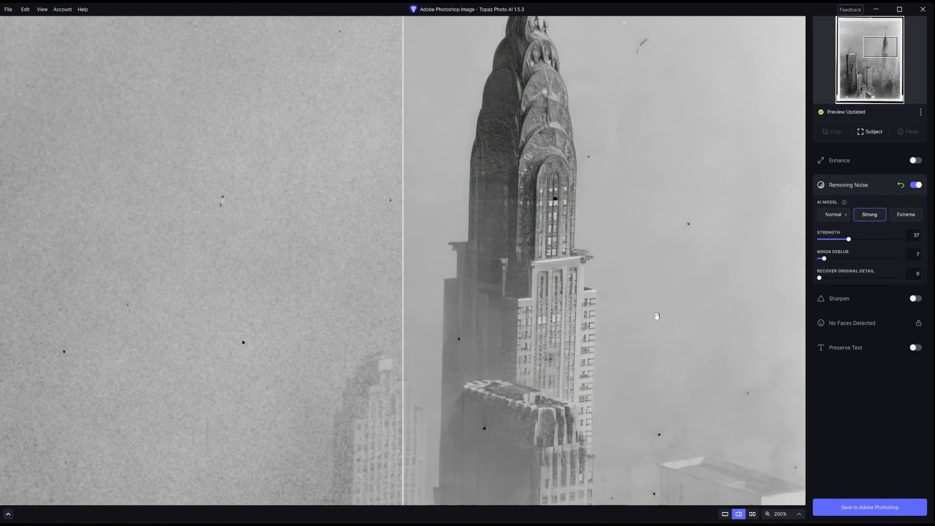
Compare the Normal and Strong denoise models on the hazy towers, keep Strong and lower its strength to 17
{"action": "left_click_drag", "start_coordinate": [646, 250], "coordinate": [728, 121]}
{"action": "left_click", "coordinate": [833, 213]}
{"action": "left_click", "coordinate": [869, 215]}
{"action": "mouse_move", "coordinate": [849, 239]}
{"action": "left_mouse_down"}
{"action": "mouse_move", "coordinate": [861, 239]}
{"action": "mouse_move", "coordinate": [831, 240]}
{"action": "left_mouse_up"}
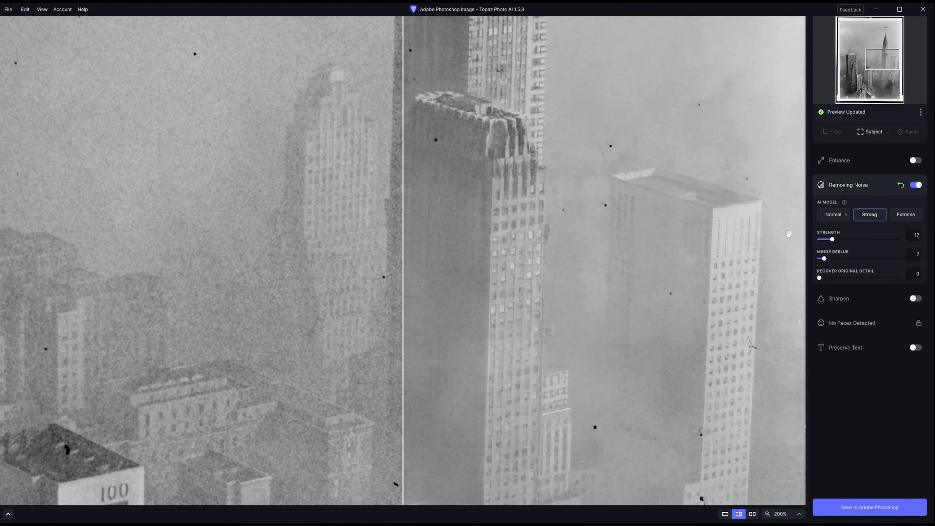
{"action": "scroll", "coordinate": [788, 233], "scroll_direction": "up", "scroll_amount": 5}
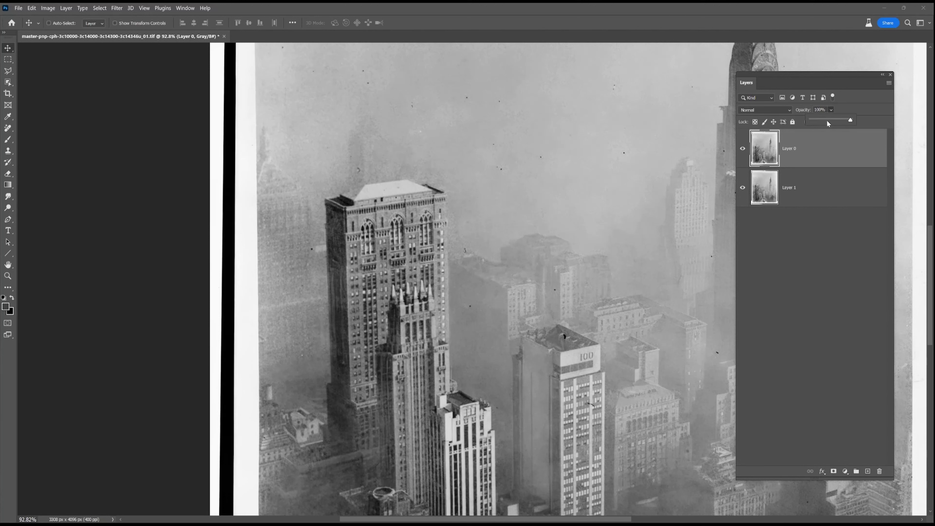
In Photoshop, test the opacity of denoised Layer 0, keep it at 100% and merge it with Layer 1
{"action": "left_click_drag", "start_coordinate": [826, 120], "coordinate": [845, 120]}
{"action": "right_click", "coordinate": [796, 181]}
{"action": "left_click", "coordinate": [828, 453]}
{"action": "key", "text": "ctrl+0"}
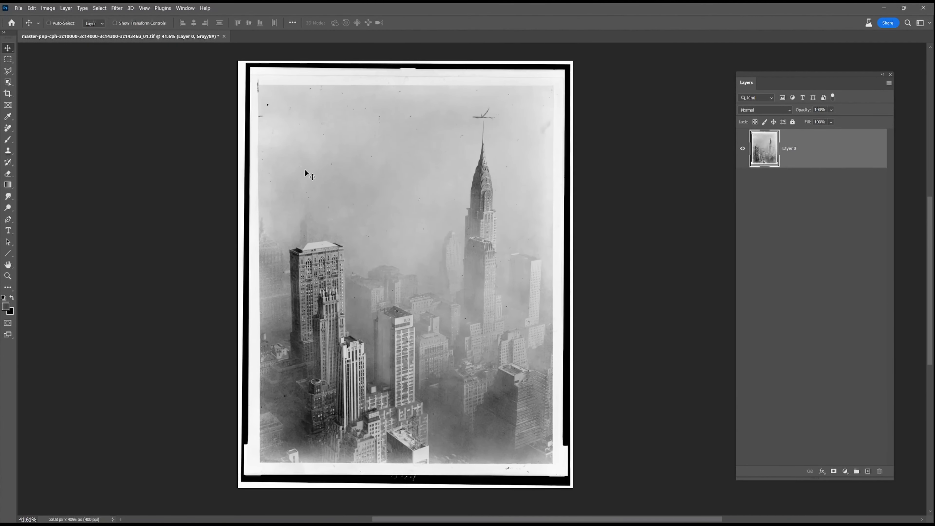
Crop the image to the skyline photo, removing the scanned border, to about 2879 x 3619 px
{"action": "key", "text": "c"}
{"action": "left_click_drag", "start_coordinate": [274, 115], "coordinate": [552, 463]}
{"action": "left_click_drag", "start_coordinate": [322, 278], "coordinate": [325, 278]}
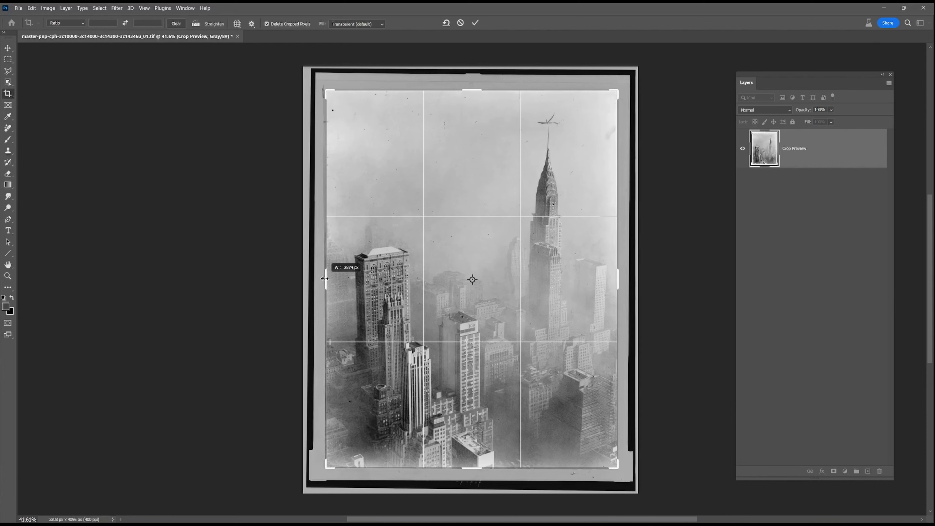
{"action": "key", "text": "Return"}
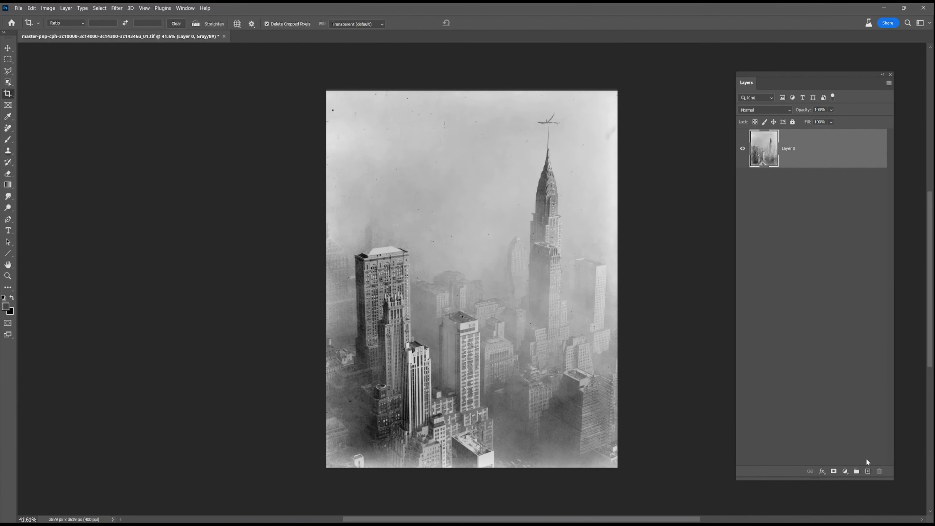
Add a Levels adjustment that darkens the photo with midtones at 0.70 and a raised black point
{"action": "left_click", "coordinate": [845, 471]}
{"action": "left_click", "coordinate": [853, 359]}
{"action": "mouse_move", "coordinate": [707, 262]}
{"action": "left_mouse_down"}
{"action": "mouse_move", "coordinate": [727, 262]}
{"action": "mouse_move", "coordinate": [719, 262]}
{"action": "left_mouse_up"}
{"action": "left_click_drag", "start_coordinate": [652, 262], "coordinate": [661, 262]}
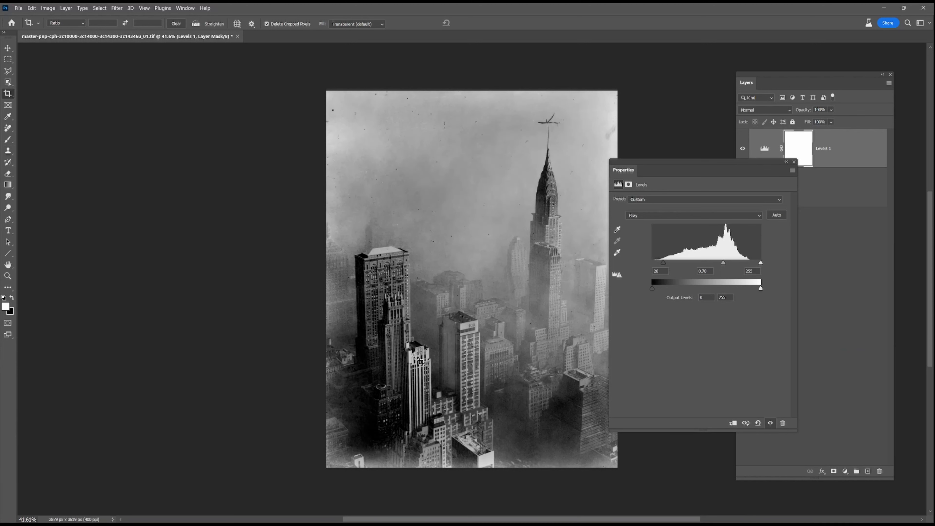
{"action": "left_click", "coordinate": [794, 163]}
Draw a vertical gradient on the Levels mask and shorten it to limit the darkening to the photo's lower edge
{"action": "left_click", "coordinate": [8, 184]}
{"action": "left_click_drag", "start_coordinate": [478, 468], "coordinate": [485, 303]}
{"action": "left_click_drag", "start_coordinate": [479, 468], "coordinate": [478, 471]}
{"action": "mouse_move", "coordinate": [485, 305]}
{"action": "left_mouse_down"}
{"action": "mouse_move", "coordinate": [479, 476]}
{"action": "mouse_move", "coordinate": [478, 468]}
{"action": "left_mouse_up"}
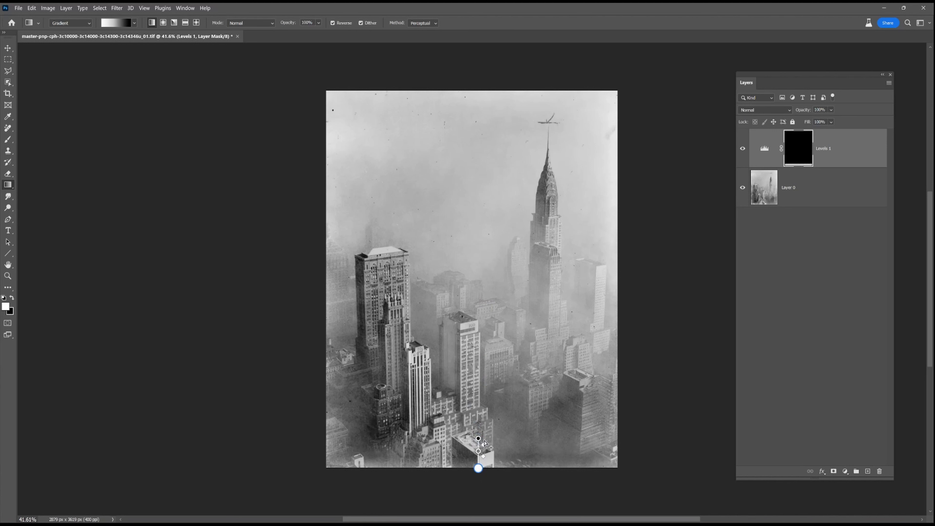
{"action": "mouse_move", "coordinate": [478, 438]}
{"action": "left_mouse_down"}
{"action": "mouse_move", "coordinate": [479, 428]}
{"action": "mouse_move", "coordinate": [478, 459]}
{"action": "mouse_move", "coordinate": [478, 431]}
{"action": "left_mouse_up"}
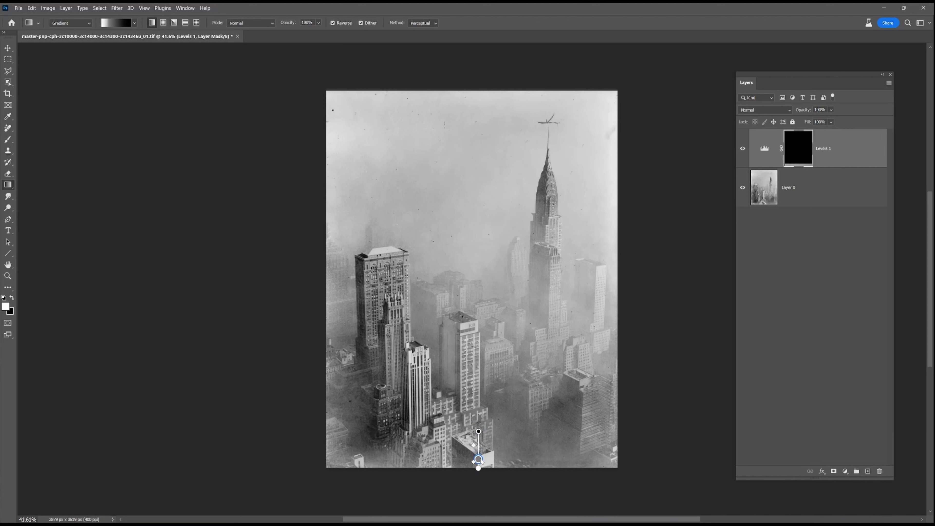
{"action": "left_click_drag", "start_coordinate": [478, 431], "coordinate": [478, 425]}
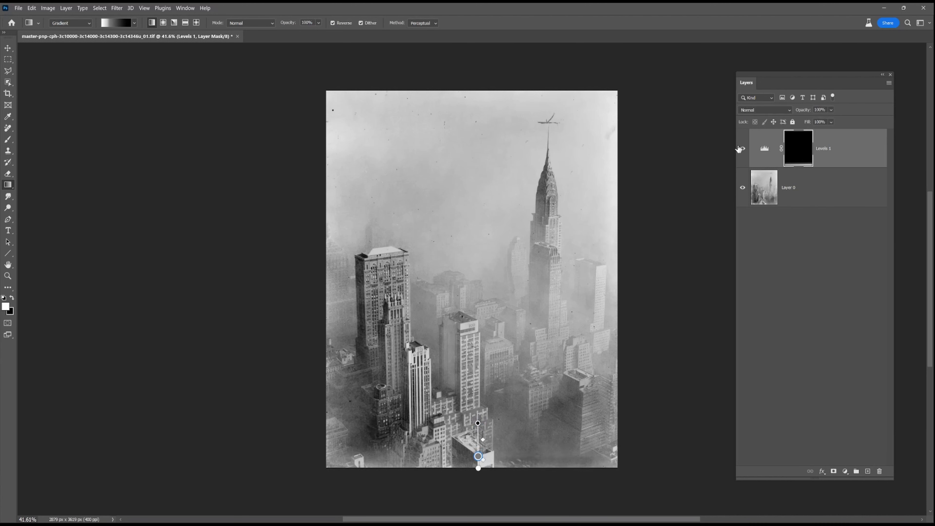
Merge the Levels 1 adjustment with Layer 0 into one layer
{"action": "left_click", "coordinate": [794, 191]}
{"action": "right_click", "coordinate": [795, 194]}
{"action": "left_click", "coordinate": [817, 440]}
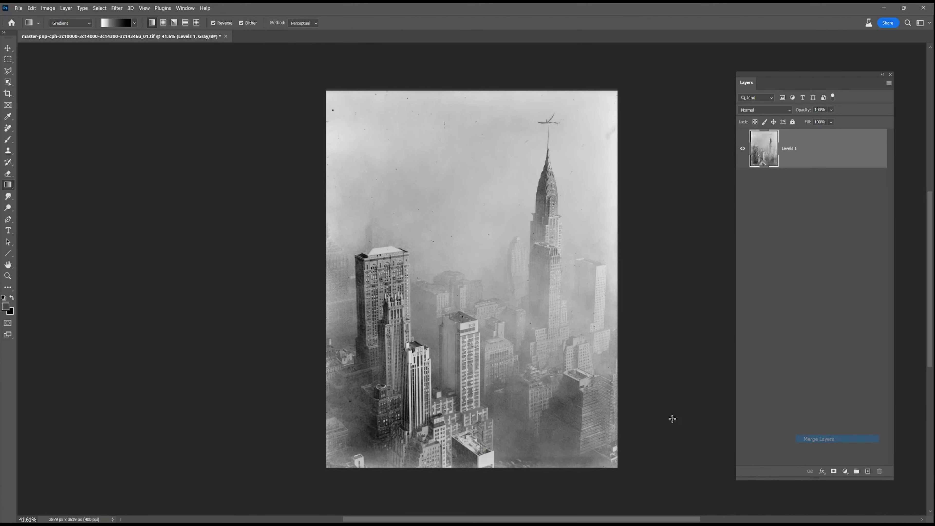
Remove the marks along the photo's lower edge using the Remove Tool with an enlarged brush
{"action": "scroll", "coordinate": [580, 466], "scroll_direction": "up", "scroll_amount": 5}
{"action": "key", "text": "j"}
{"action": "key", "text": "bracketright"}
{"action": "key", "text": "bracketright"}
{"action": "key", "text": "bracketright"}
{"action": "key", "text": "bracketright"}
{"action": "key", "text": "bracketright"}
{"action": "key", "text": "bracketright"}
{"action": "key", "text": "bracketright"}
{"action": "left_click_drag", "start_coordinate": [520, 442], "coordinate": [601, 453]}
{"action": "left_click_drag", "start_coordinate": [471, 451], "coordinate": [448, 444]}
Reduce the Remove Tool brush to size 25 and clean dark spots off the buildings in the lower part of the photo
{"action": "key", "text": "bracketleft"}
{"action": "key", "text": "bracketleft"}
{"action": "key", "text": "bracketleft"}
{"action": "key", "text": "bracketleft"}
{"action": "key", "text": "bracketleft"}
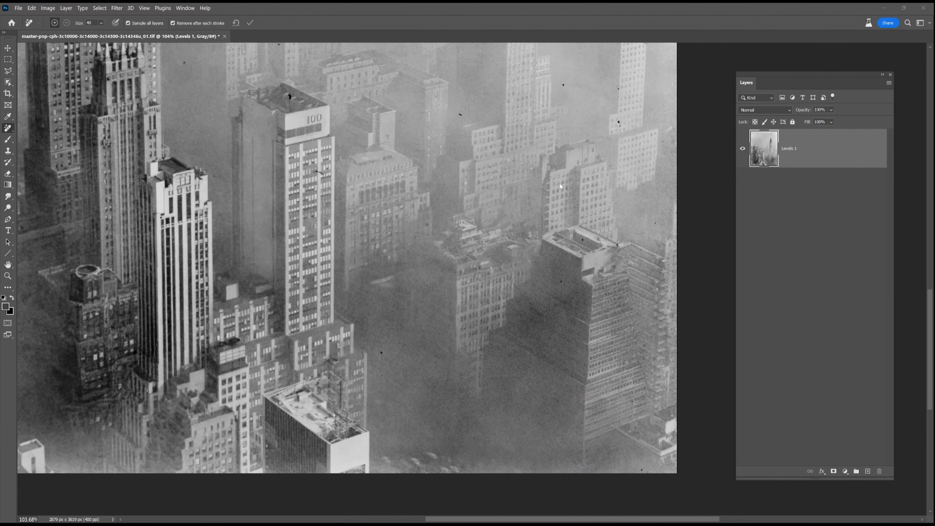
{"action": "scroll", "coordinate": [559, 186], "scroll_direction": "up", "scroll_amount": 6}
{"action": "left_click_drag", "start_coordinate": [559, 295], "coordinate": [424, 70]}
{"action": "key", "text": "bracketleft"}
{"action": "key", "text": "bracketleft"}
{"action": "key", "text": "bracketleft"}
{"action": "left_click_drag", "start_coordinate": [395, 357], "coordinate": [427, 374]}
{"action": "left_click_drag", "start_coordinate": [442, 184], "coordinate": [422, 393]}
{"action": "left_click", "coordinate": [591, 455]}
{"action": "left_click_drag", "start_coordinate": [416, 346], "coordinate": [417, 356]}
{"action": "left_click_drag", "start_coordinate": [612, 68], "coordinate": [631, 229]}
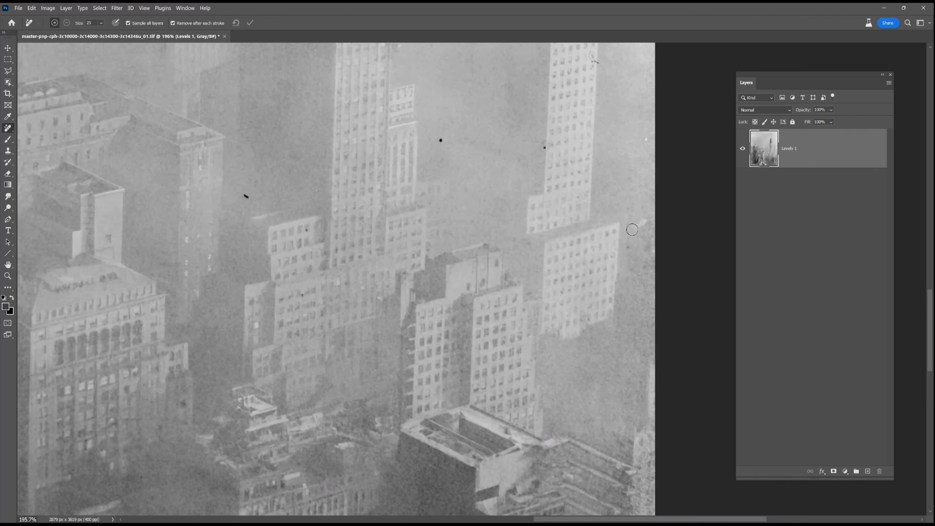
Remove the dark dust specks on and around the hazy towers and the tall spired skyscraper
{"action": "left_click", "coordinate": [440, 140]}
{"action": "left_click_drag", "start_coordinate": [417, 194], "coordinate": [467, 195]}
{"action": "left_click", "coordinate": [296, 196]}
{"action": "left_click_drag", "start_coordinate": [465, 111], "coordinate": [482, 353]}
{"action": "left_click_drag", "start_coordinate": [482, 173], "coordinate": [436, 334]}
{"action": "left_click", "coordinate": [561, 237]}
{"action": "left_click", "coordinate": [477, 274]}
{"action": "left_click_drag", "start_coordinate": [516, 228], "coordinate": [534, 359]}
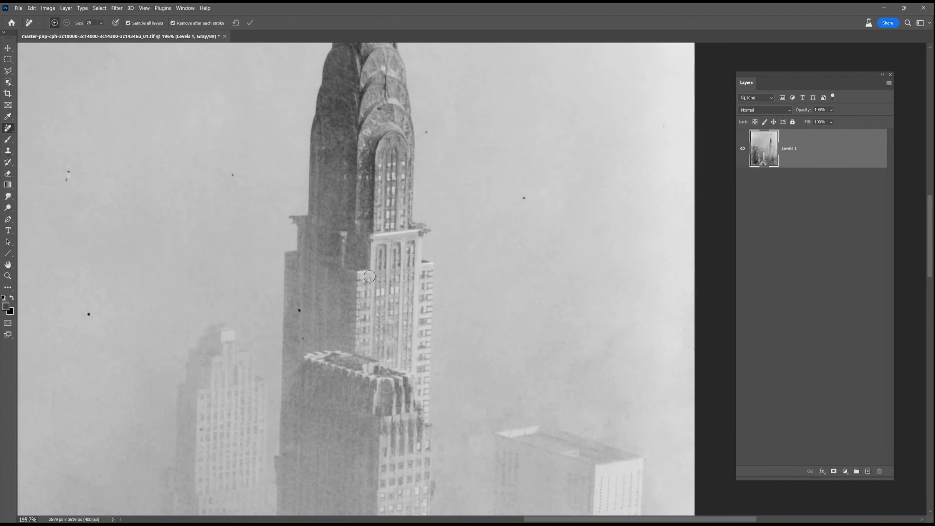
{"action": "left_click_drag", "start_coordinate": [599, 193], "coordinate": [570, 342]}
{"action": "left_click_drag", "start_coordinate": [538, 70], "coordinate": [547, 309]}
Enlarge the Remove Tool brush to size 45, clear nearby sky spots and erase the airplane above the spire
{"action": "key", "text": "bracketright"}
{"action": "key", "text": "bracketright"}
{"action": "key", "text": "bracketright"}
{"action": "key", "text": "bracketright"}
{"action": "left_click_drag", "start_coordinate": [438, 385], "coordinate": [438, 395]}
{"action": "left_click_drag", "start_coordinate": [628, 208], "coordinate": [652, 244]}
{"action": "left_click_drag", "start_coordinate": [637, 129], "coordinate": [640, 119]}
{"action": "left_click_drag", "start_coordinate": [302, 177], "coordinate": [402, 156]}
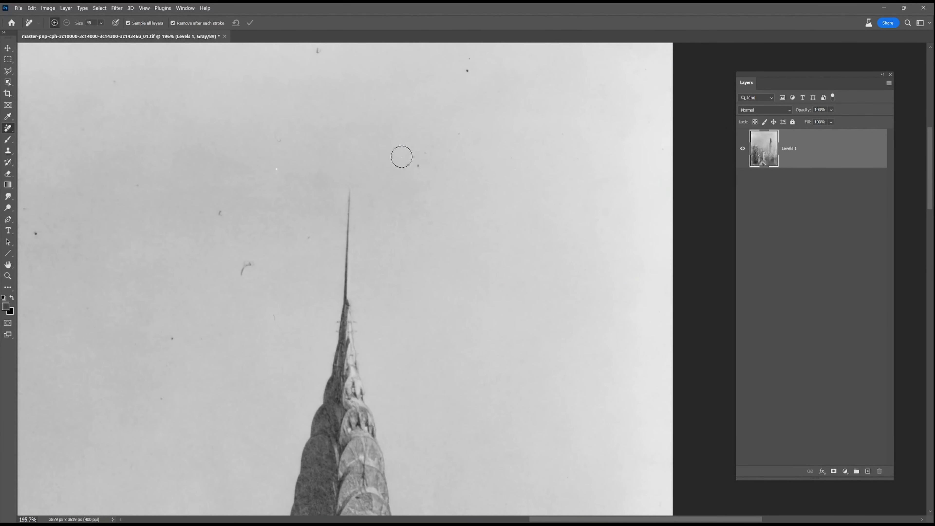
Remove the curved scratch beside the spire and the remaining specks across the sky and the rest of the skyline
{"action": "left_click_drag", "start_coordinate": [259, 264], "coordinate": [243, 274]}
{"action": "left_click_drag", "start_coordinate": [367, 75], "coordinate": [380, 272]}
{"action": "left_click_drag", "start_coordinate": [187, 482], "coordinate": [435, 280]}
{"action": "left_click", "coordinate": [400, 170]}
{"action": "left_click_drag", "start_coordinate": [295, 162], "coordinate": [476, 261]}
{"action": "left_click_drag", "start_coordinate": [301, 263], "coordinate": [299, 309]}
{"action": "left_click", "coordinate": [175, 234]}
{"action": "left_click_drag", "start_coordinate": [132, 278], "coordinate": [469, 225]}
{"action": "left_click_drag", "start_coordinate": [266, 447], "coordinate": [278, 450]}
{"action": "left_click_drag", "start_coordinate": [414, 162], "coordinate": [420, 162]}
{"action": "left_click", "coordinate": [112, 159]}
{"action": "left_click", "coordinate": [83, 208]}
{"action": "left_click_drag", "start_coordinate": [92, 413], "coordinate": [105, 402]}
{"action": "left_click", "coordinate": [300, 150]}
{"action": "left_click_drag", "start_coordinate": [397, 460], "coordinate": [434, 164]}
{"action": "left_click_drag", "start_coordinate": [169, 317], "coordinate": [166, 356]}
{"action": "left_click", "coordinate": [321, 485]}
{"action": "left_click", "coordinate": [550, 333]}
{"action": "left_click", "coordinate": [618, 341]}
{"action": "left_click_drag", "start_coordinate": [606, 432], "coordinate": [613, 445]}
{"action": "left_click_drag", "start_coordinate": [533, 409], "coordinate": [188, 258]}
{"action": "left_click", "coordinate": [514, 167]}
{"action": "left_click_drag", "start_coordinate": [202, 498], "coordinate": [302, 281]}
{"action": "scroll", "coordinate": [302, 280], "scroll_direction": "down", "scroll_amount": 2}
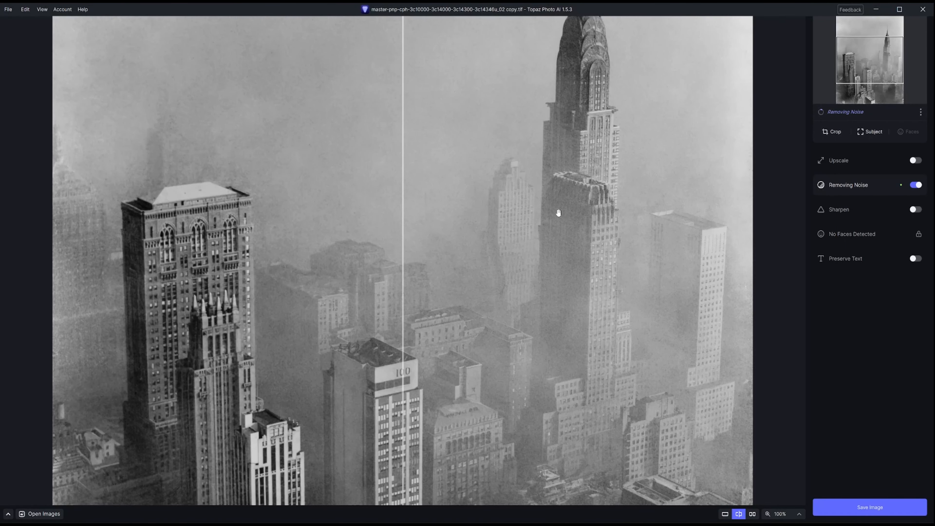
In Topaz Photo AI, turn on 2x upscaling for the cleaned photo and turn off noise removal
{"action": "left_click_drag", "start_coordinate": [482, 144], "coordinate": [470, 261]}
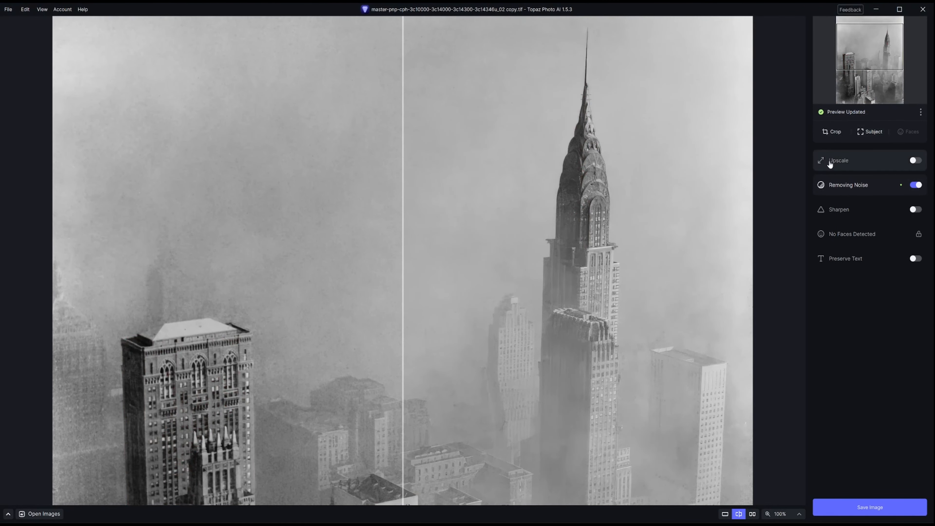
{"action": "left_click", "coordinate": [915, 160]}
{"action": "left_click", "coordinate": [915, 185]}
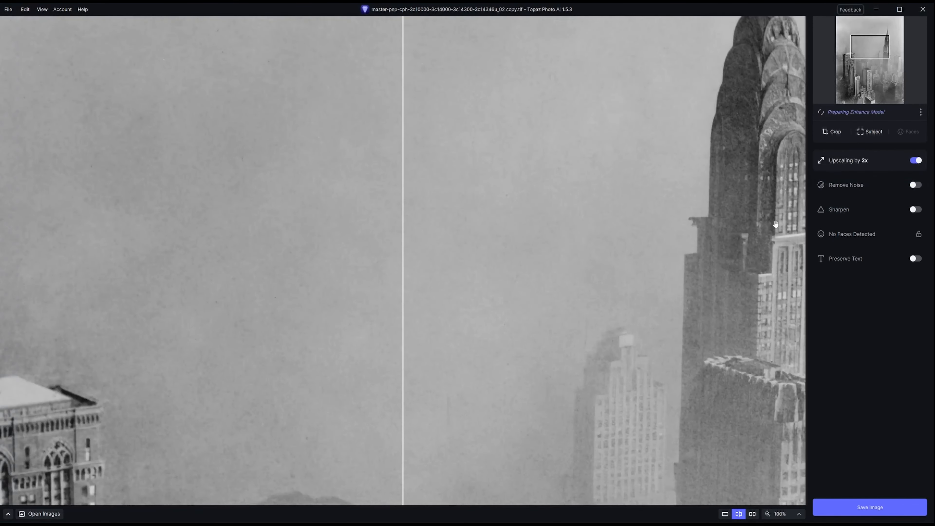
Check the upscale preview and its High Fidelity settings, and save the 2x upscaled image
{"action": "left_click_drag", "start_coordinate": [639, 186], "coordinate": [400, 253]}
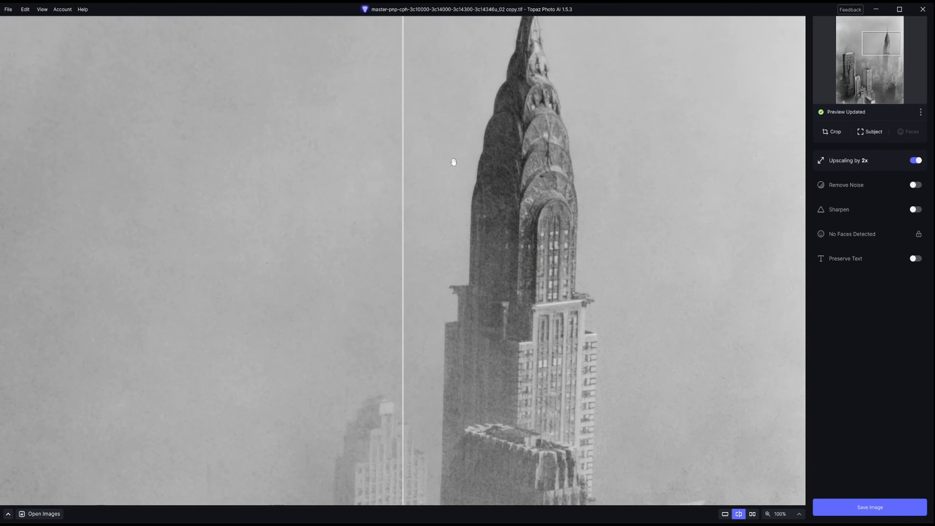
{"action": "scroll", "coordinate": [454, 162], "scroll_direction": "down", "scroll_amount": 10}
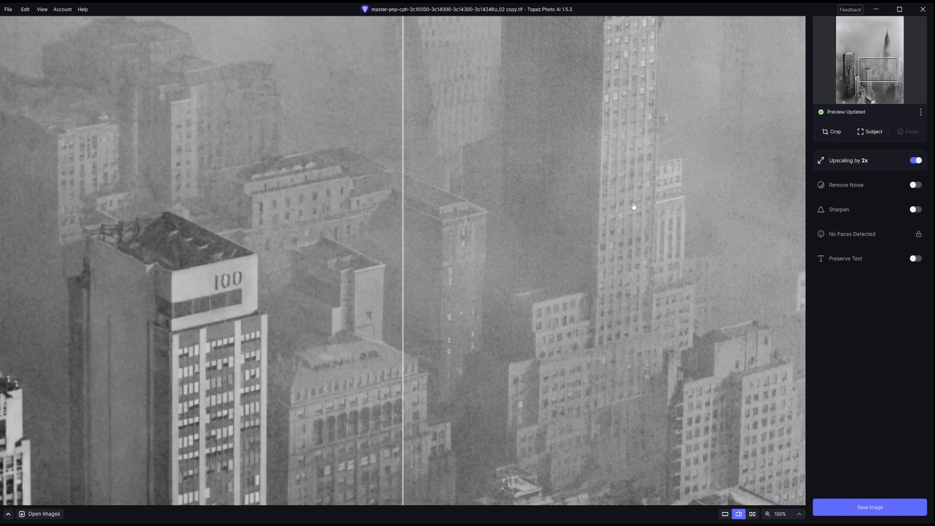
{"action": "left_click", "coordinate": [875, 161]}
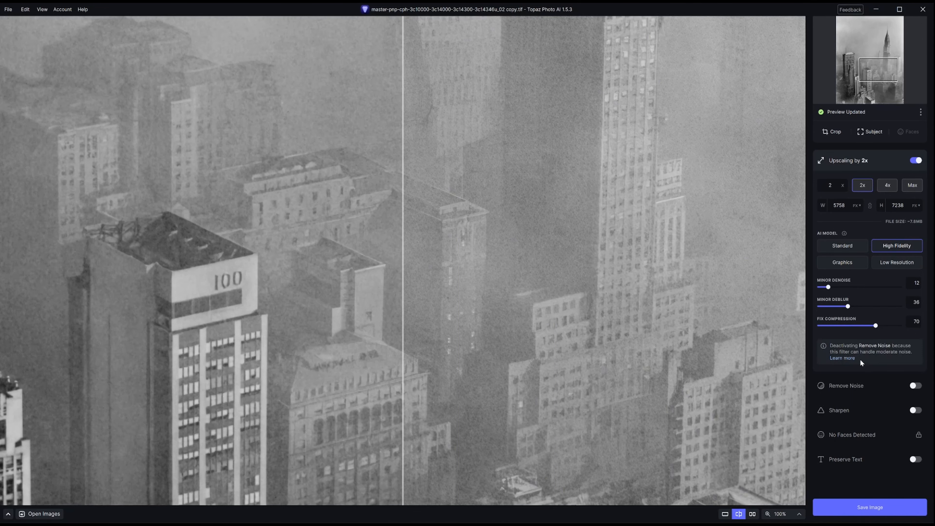
{"action": "left_click", "coordinate": [853, 507]}
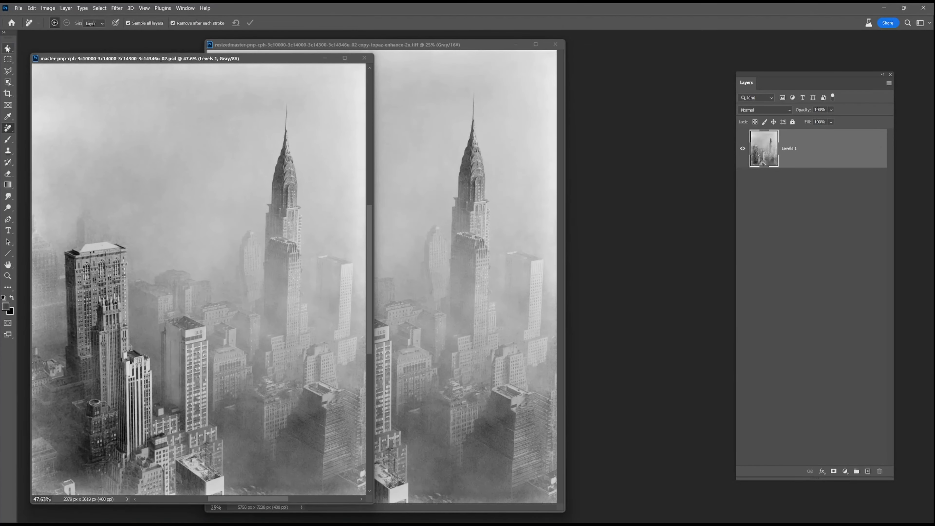
In Photoshop, move a copy of the original photo's layer into the upscaled document and close the original
{"action": "left_click", "coordinate": [7, 48]}
{"action": "left_click_drag", "start_coordinate": [206, 206], "coordinate": [489, 211]}
{"action": "left_click", "coordinate": [364, 58]}
{"action": "scroll", "coordinate": [422, 254], "scroll_direction": "down", "scroll_amount": 3}
Align the copied layer with the upscaled image's upper-left corner and scale it to cover the whole canvas
{"action": "left_click_drag", "start_coordinate": [407, 260], "coordinate": [282, 119]}
{"action": "key", "text": "ctrl+t"}
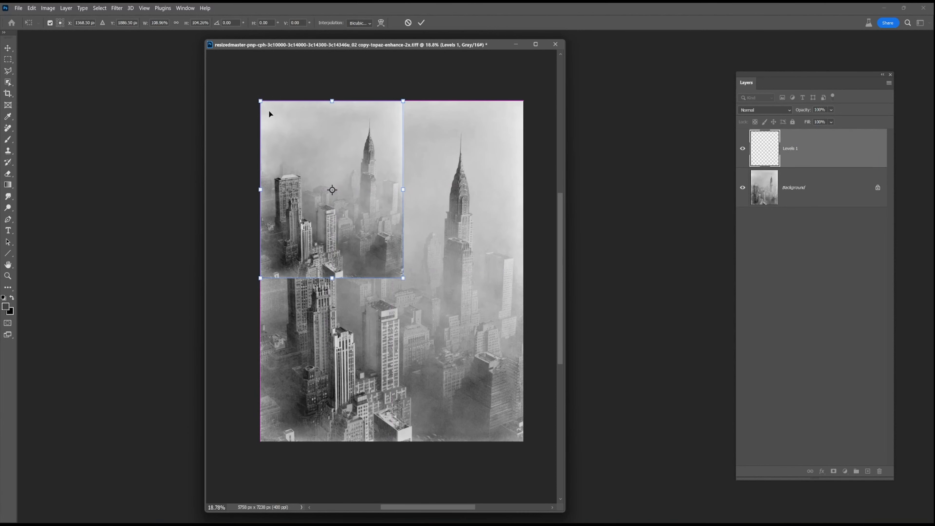
{"action": "left_click_drag", "start_coordinate": [392, 270], "coordinate": [519, 439]}
Toggle the Levels 1 layer's visibility to compare original and upscaled detail on the spire and the ornate tower
{"action": "scroll", "coordinate": [471, 224], "scroll_direction": "up", "scroll_amount": 8}
{"action": "left_click_drag", "start_coordinate": [467, 123], "coordinate": [496, 273]}
{"action": "left_click", "coordinate": [742, 149]}
{"action": "left_click", "coordinate": [742, 149]}
{"action": "left_click", "coordinate": [742, 148]}
{"action": "scroll", "coordinate": [439, 344], "scroll_direction": "down", "scroll_amount": 6}
{"action": "left_click_drag", "start_coordinate": [459, 329], "coordinate": [526, 209]}
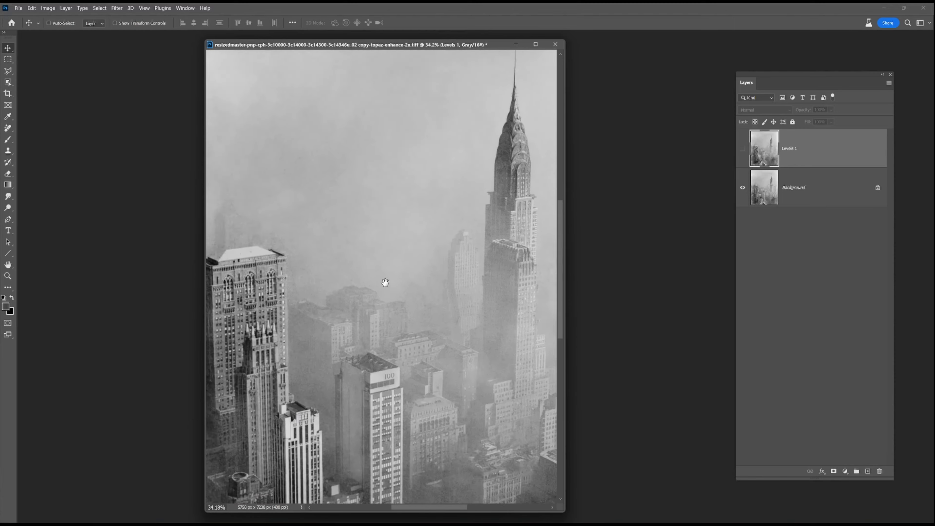
{"action": "scroll", "coordinate": [253, 305], "scroll_direction": "up", "scroll_amount": 4}
{"action": "left_click_drag", "start_coordinate": [254, 306], "coordinate": [427, 276]}
{"action": "left_click", "coordinate": [743, 148]}
{"action": "left_click", "coordinate": [743, 148]}
{"action": "left_click", "coordinate": [742, 148]}
{"action": "left_click", "coordinate": [743, 149]}
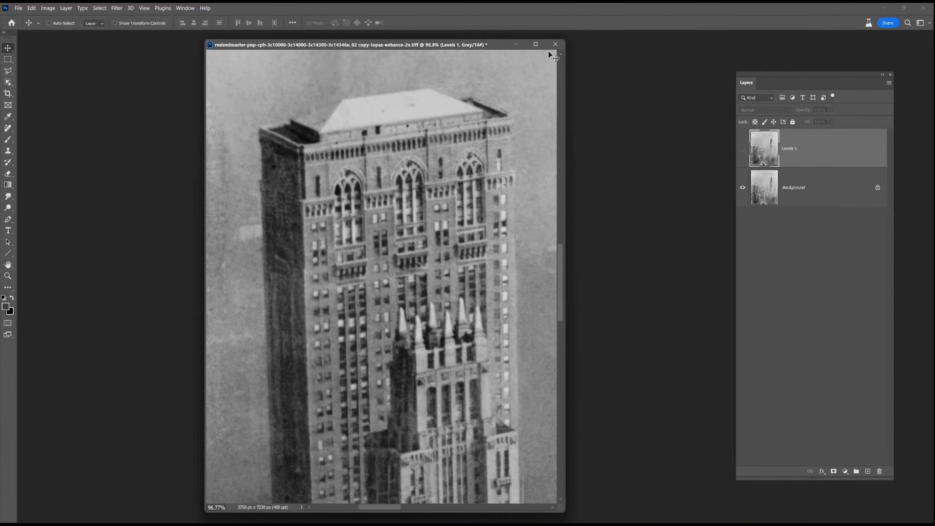
Maximize the document and compare both versions on other buildings and the spire's crown by toggling Levels 1
{"action": "left_click", "coordinate": [536, 44]}
{"action": "left_click", "coordinate": [742, 149]}
{"action": "left_click_drag", "start_coordinate": [557, 437], "coordinate": [438, 128]}
{"action": "left_click", "coordinate": [742, 149]}
{"action": "left_click", "coordinate": [742, 148]}
{"action": "left_click_drag", "start_coordinate": [496, 253], "coordinate": [511, 380]}
{"action": "left_click", "coordinate": [740, 141]}
{"action": "scroll", "coordinate": [513, 166], "scroll_direction": "up", "scroll_amount": 5}
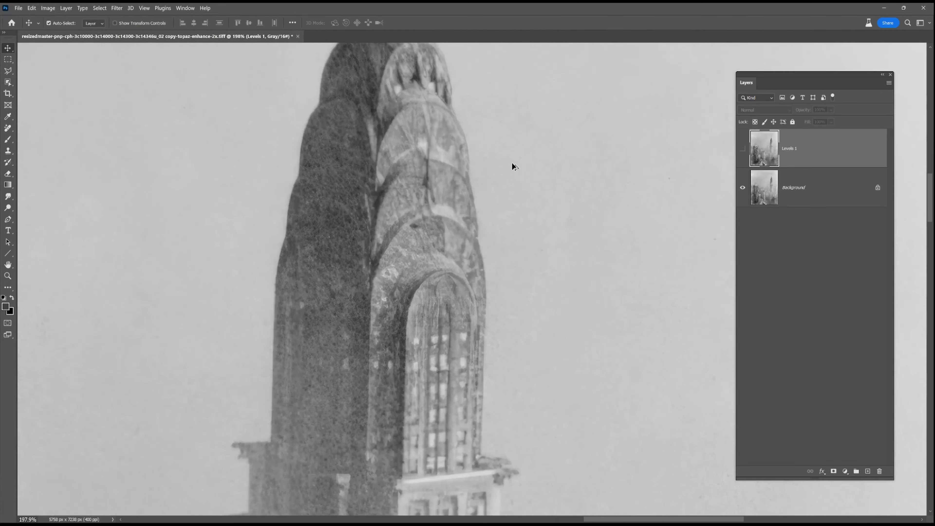
{"action": "left_click", "coordinate": [745, 153]}
{"action": "left_click", "coordinate": [745, 153]}
Delete the Levels 1 comparison layer from the upscaled document
{"action": "left_click_drag", "start_coordinate": [747, 156], "coordinate": [880, 471]}
{"action": "scroll", "coordinate": [537, 313], "scroll_direction": "down", "scroll_amount": 5}
{"action": "scroll", "coordinate": [470, 261], "scroll_direction": "up", "scroll_amount": 1}
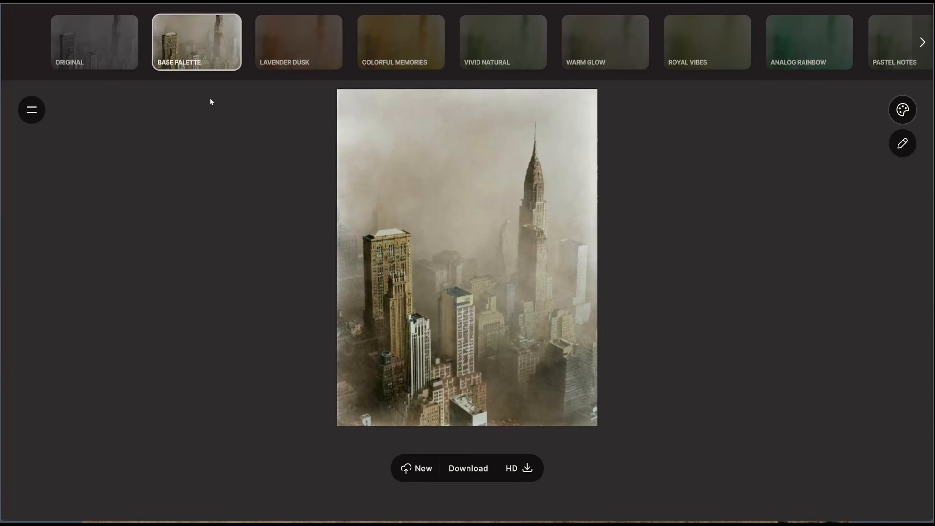
In the colorizing web app, compare the original with Base Palette and generate the Outdoor Vibes version
{"action": "left_click", "coordinate": [121, 49]}
{"action": "left_click", "coordinate": [188, 50]}
{"action": "left_click", "coordinate": [921, 43]}
{"action": "left_click", "coordinate": [129, 54]}
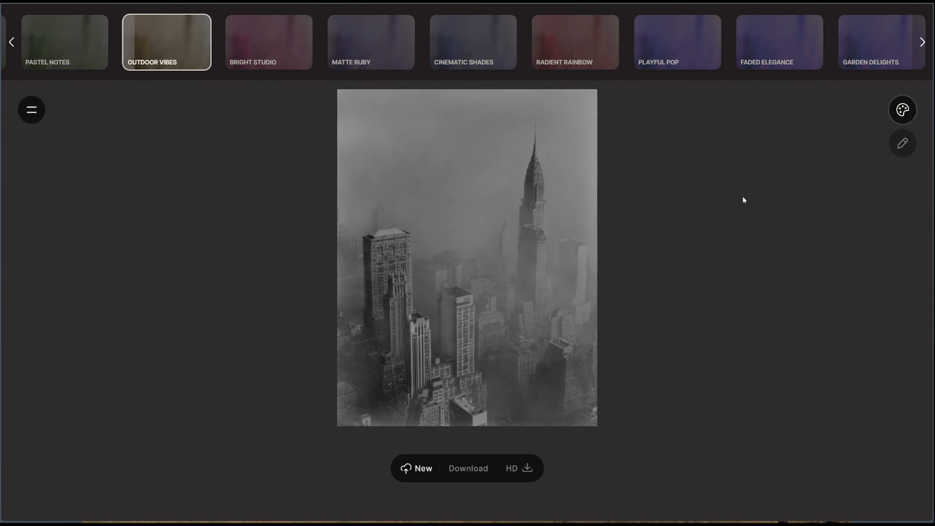
Generate the Garden Delights and Faded Elegance versions, recheck Outdoor Vibes and bring up the last set of palettes
{"action": "left_click", "coordinate": [858, 51]}
{"action": "left_click", "coordinate": [805, 54]}
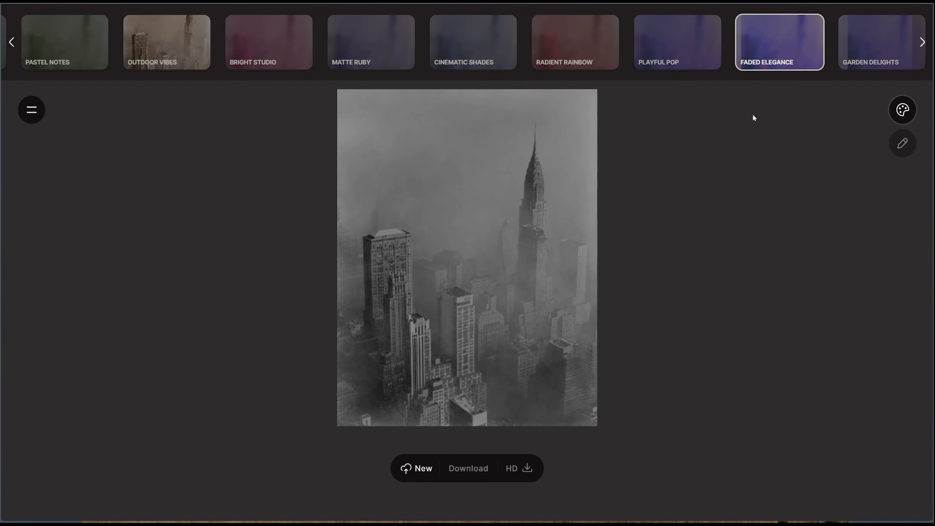
{"action": "left_click", "coordinate": [195, 57]}
{"action": "left_click", "coordinate": [920, 42]}
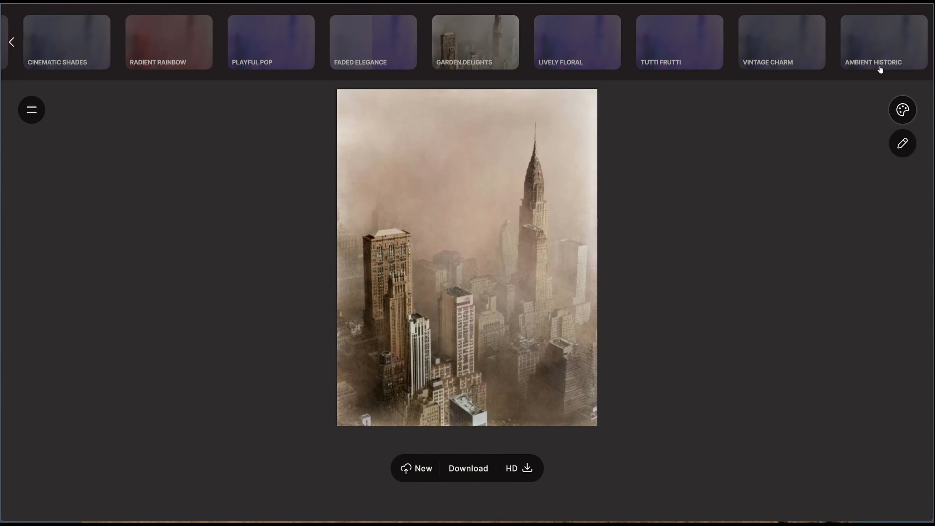
Preview Vintage Charm and Garden Delights, apply the Faded Elegance palette and download the colorized photo
{"action": "left_click", "coordinate": [776, 60]}
{"action": "left_click", "coordinate": [473, 55]}
{"action": "left_click", "coordinate": [392, 55]}
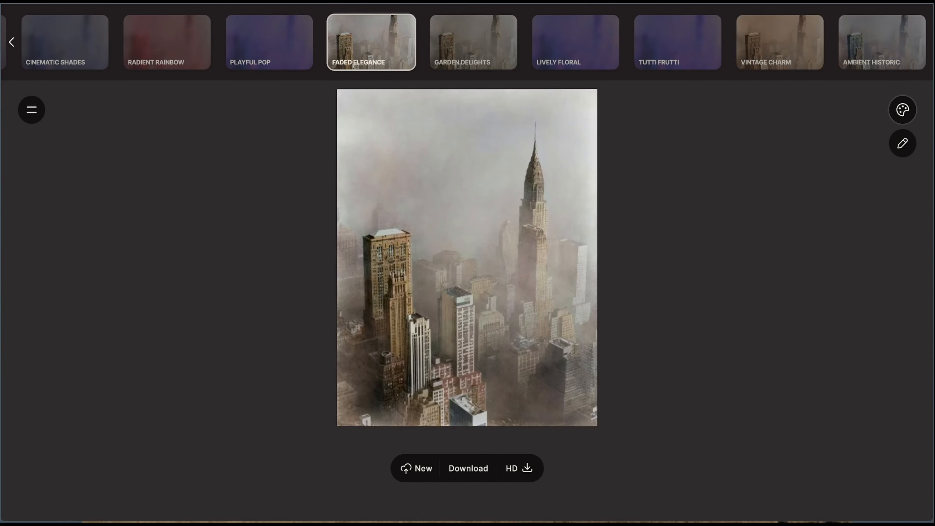
{"action": "left_click", "coordinate": [466, 469]}
Compare the Ambient Historic, Vintage Charm and Garden Delights colorizations, and return to Faded Elegance
{"action": "left_click", "coordinate": [870, 51]}
{"action": "left_click", "coordinate": [782, 42]}
{"action": "left_click", "coordinate": [881, 45]}
{"action": "left_click", "coordinate": [455, 59]}
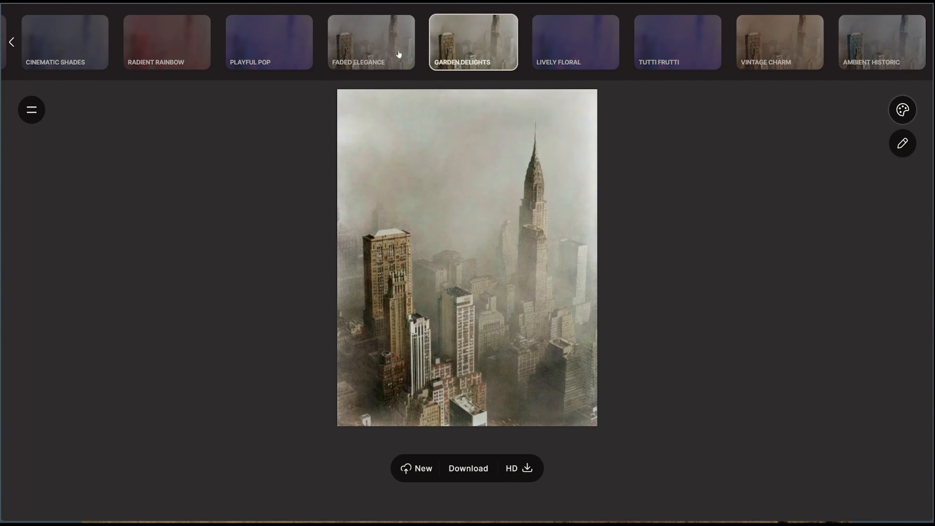
{"action": "left_click", "coordinate": [375, 53]}
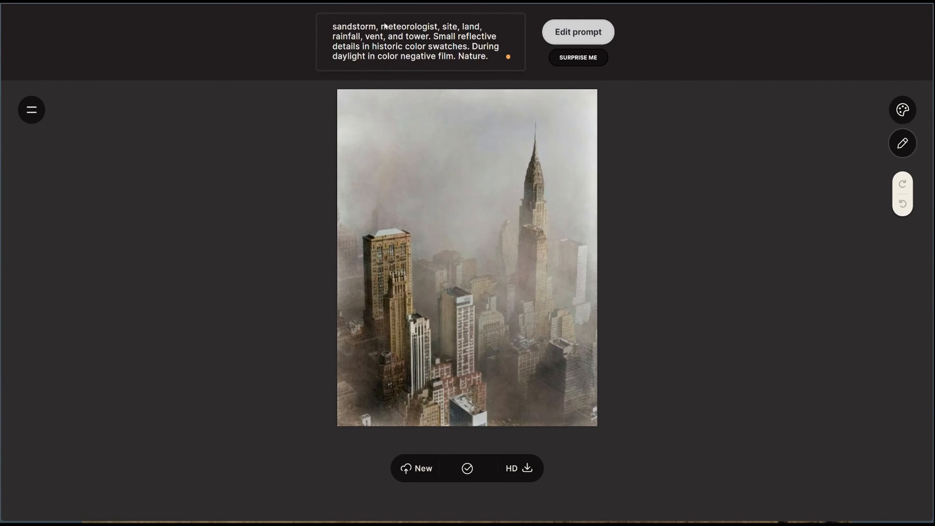
Replace the opening subject after "A stock photo of" in the colorization prompt with "new york"
{"action": "left_click_drag", "start_coordinate": [375, 26], "coordinate": [325, 33]}
{"action": "left_click", "coordinate": [408, 41]}
{"action": "double_click", "coordinate": [414, 31]}
{"action": "left_click", "coordinate": [461, 31]}
{"action": "left_click_drag", "start_coordinate": [465, 32], "coordinate": [405, 32]}
{"action": "key", "text": "BackSpace"}
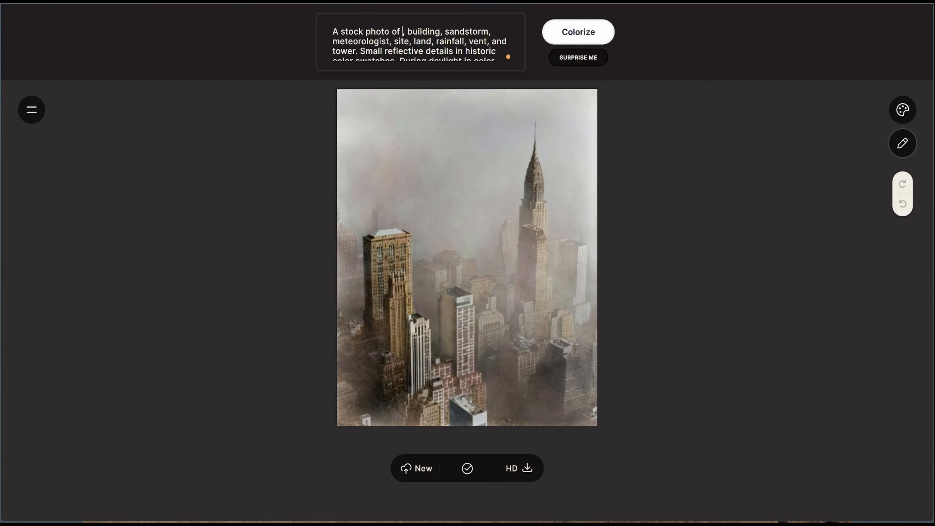
{"action": "type", "text": "new york"}
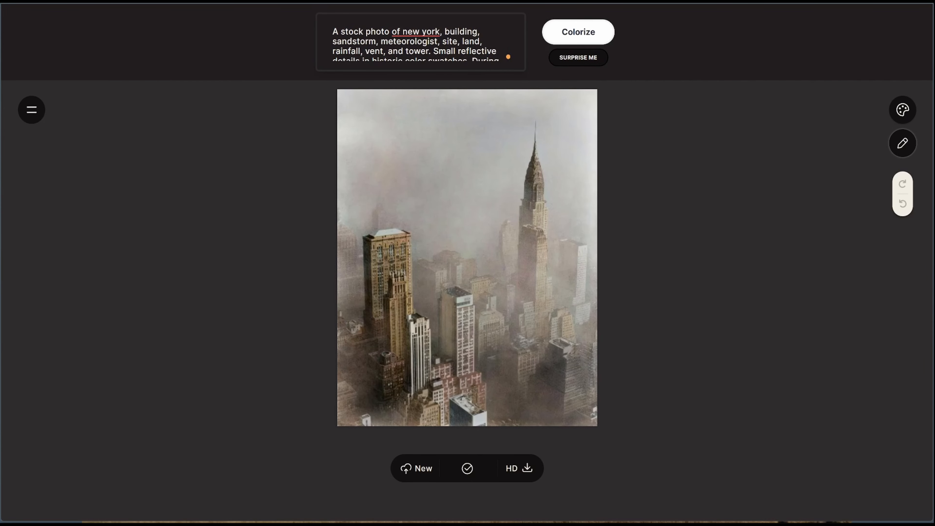
Change "sandstorm" to "fog" in the prompt and remove meteorologist, site, land, rainfall and vent
{"action": "double_click", "coordinate": [365, 41]}
{"action": "type", "text": "fog"}
{"action": "left_click_drag", "start_coordinate": [391, 41], "coordinate": [332, 41]}
{"action": "key", "text": "BackSpace"}
{"action": "left_click_drag", "start_coordinate": [447, 42], "coordinate": [425, 41]}
{"action": "key", "text": "BackSpace"}
{"action": "key", "text": "BackSpace"}
{"action": "key", "text": "BackSpace"}
{"action": "key", "text": "BackSpace"}
{"action": "key", "text": "BackSpace"}
{"action": "key", "text": "BackSpace"}
{"action": "key", "text": "BackSpace"}
{"action": "key", "text": "BackSpace"}
{"action": "key", "text": "BackSpace"}
{"action": "key", "text": "BackSpace"}
{"action": "key", "text": "BackSpace"}
{"action": "key", "text": "BackSpace"}
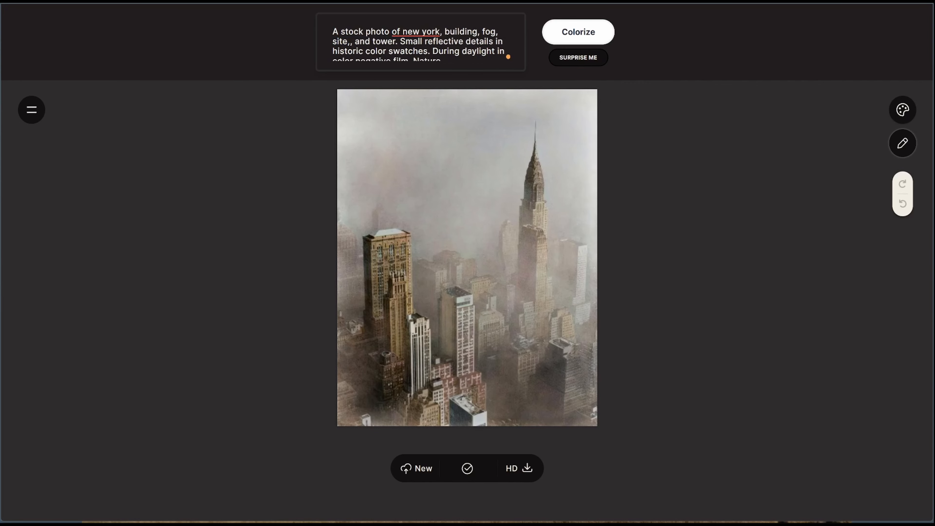
Recolorize the skyline photo with the edited prompt and download the HD result
{"action": "scroll", "coordinate": [421, 42], "scroll_direction": "down", "scroll_amount": 1}
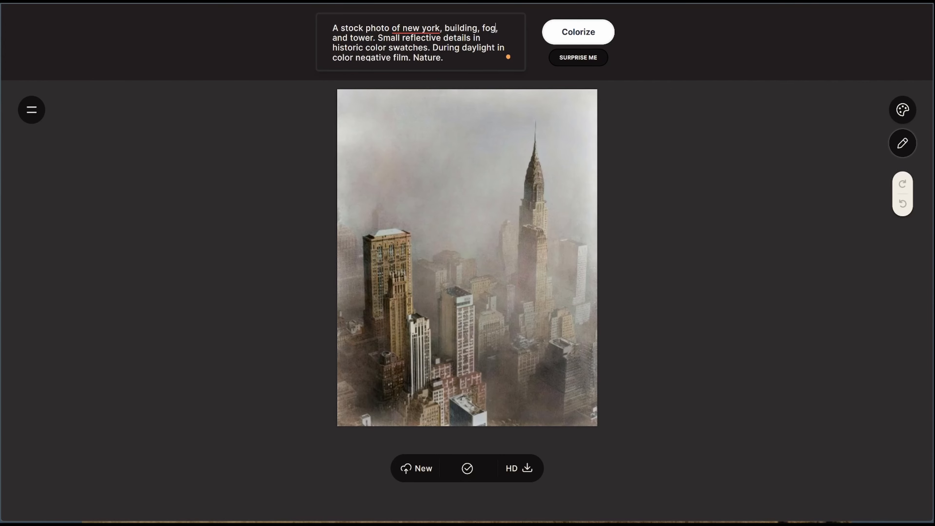
{"action": "left_click", "coordinate": [581, 33]}
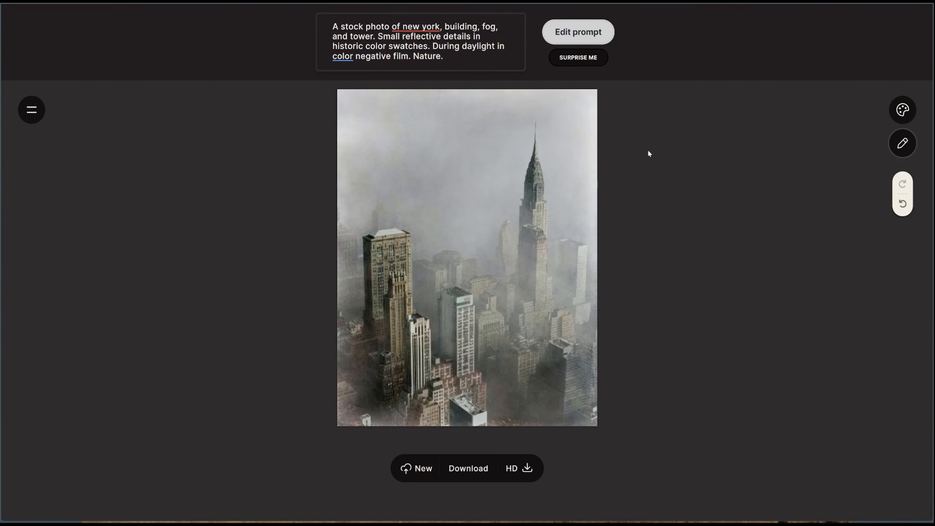
{"action": "left_click", "coordinate": [515, 473]}
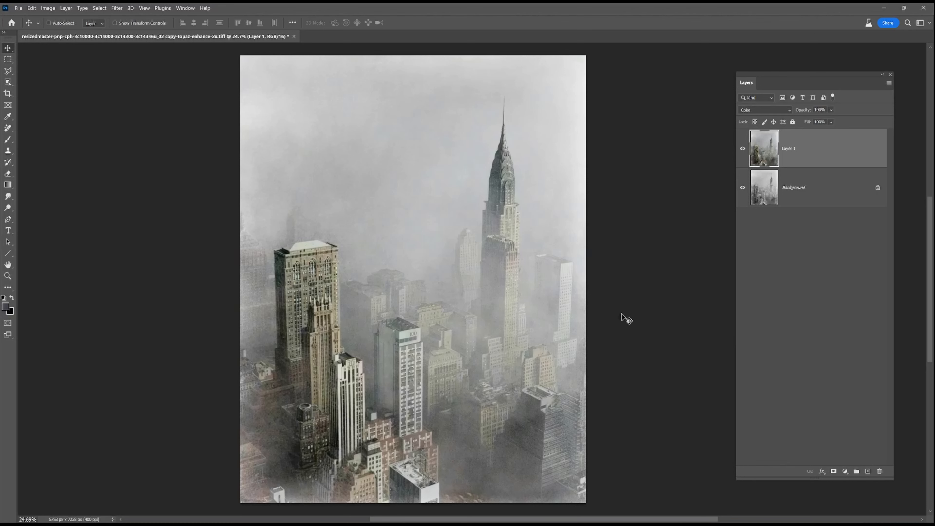
In Photoshop, add a Vibrance adjustment layer above Layer 1, raise its vibrance and invert its mask to black
{"action": "left_click", "coordinate": [845, 471]}
{"action": "left_click", "coordinate": [857, 377]}
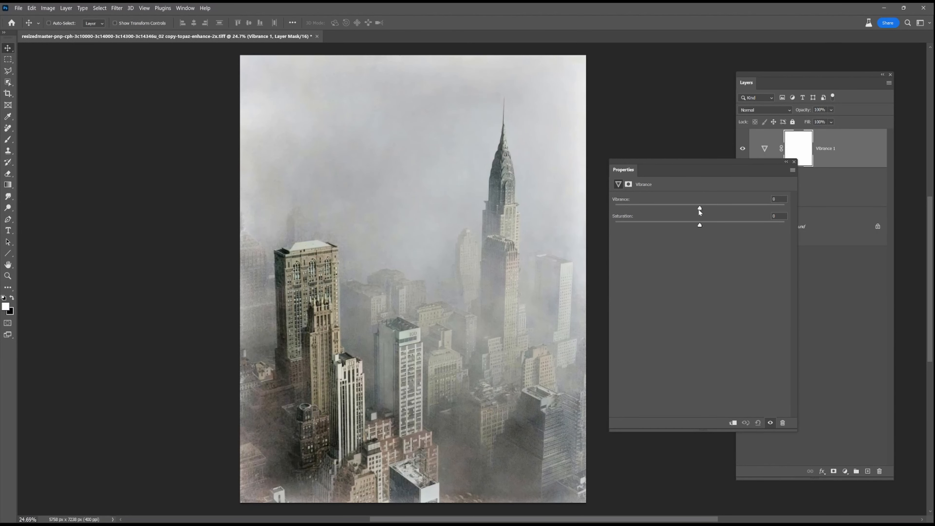
{"action": "left_click_drag", "start_coordinate": [732, 211], "coordinate": [729, 211]}
{"action": "left_click", "coordinate": [793, 161]}
{"action": "key", "text": "ctrl+i"}
Paint white on the Vibrance mask over the Chrysler Building and the tall foreground towers with a soft brush
{"action": "key", "text": "b"}
{"action": "key", "text": "]"}
{"action": "key", "text": "]"}
{"action": "key", "text": "]"}
{"action": "key", "text": "]"}
{"action": "key", "text": "]"}
{"action": "key", "text": "]"}
{"action": "key", "text": "]"}
{"action": "key", "text": "]"}
{"action": "key", "text": "]"}
{"action": "key", "text": "]"}
{"action": "key", "text": "]"}
{"action": "key", "text": "]"}
{"action": "key", "text": "]"}
{"action": "key", "text": "]"}
{"action": "key", "text": "]"}
{"action": "key", "text": "]"}
{"action": "key", "text": "]"}
{"action": "key", "text": "]"}
{"action": "key", "text": "]"}
{"action": "key", "text": "]"}
{"action": "left_click_drag", "start_coordinate": [504, 165], "coordinate": [506, 222]}
{"action": "left_click_drag", "start_coordinate": [507, 283], "coordinate": [509, 172]}
{"action": "key", "text": "["}
{"action": "key", "text": "["}
{"action": "key", "text": "["}
{"action": "left_click_drag", "start_coordinate": [505, 127], "coordinate": [502, 270]}
{"action": "left_click_drag", "start_coordinate": [317, 260], "coordinate": [302, 272]}
{"action": "left_click_drag", "start_coordinate": [323, 315], "coordinate": [322, 331]}
{"action": "left_click", "coordinate": [346, 374]}
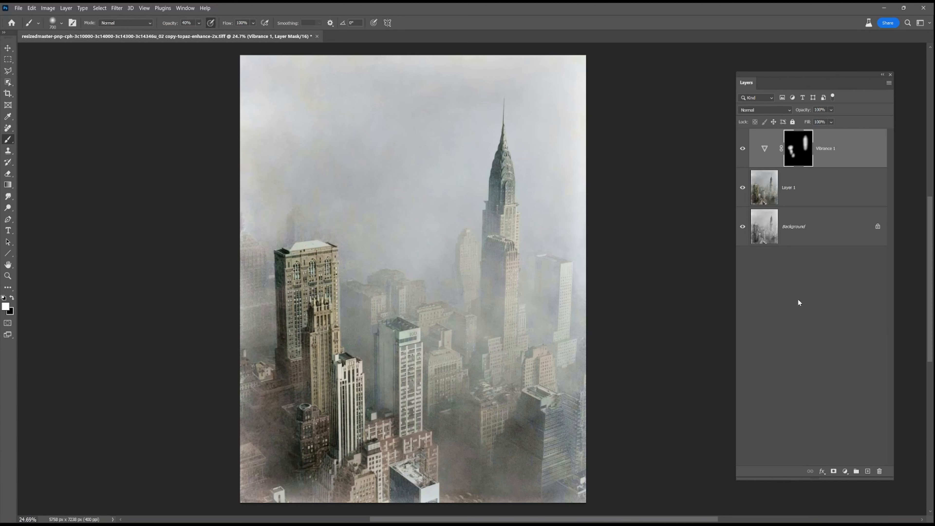
Add a Hue/Saturation adjustment layer directly above Layer 1 with Saturation at -62
{"action": "key", "text": "alt+bracketleft"}
{"action": "left_click", "coordinate": [844, 471]}
{"action": "left_click", "coordinate": [857, 386]}
{"action": "left_click_drag", "start_coordinate": [700, 250], "coordinate": [647, 250]}
{"action": "left_click_drag", "start_coordinate": [794, 165], "coordinate": [792, 167]}
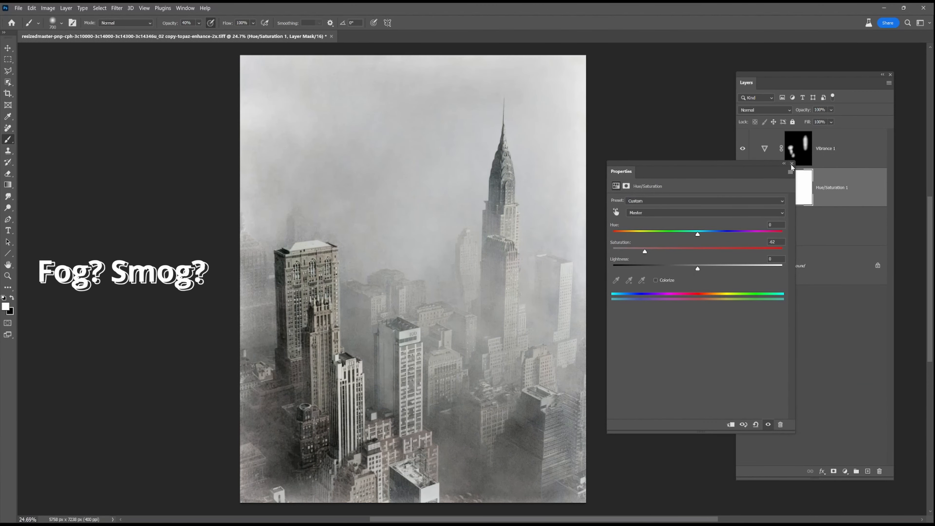
{"action": "left_click", "coordinate": [791, 164]}
Try limiting the desaturation to the lower part of the photo with a vertical mask gradient, and delete the Hue/Saturation layer
{"action": "left_click", "coordinate": [7, 184]}
{"action": "left_click_drag", "start_coordinate": [431, 475], "coordinate": [454, 370]}
{"action": "left_click_drag", "start_coordinate": [438, 192], "coordinate": [449, 499]}
{"action": "left_click_drag", "start_coordinate": [450, 347], "coordinate": [451, 296]}
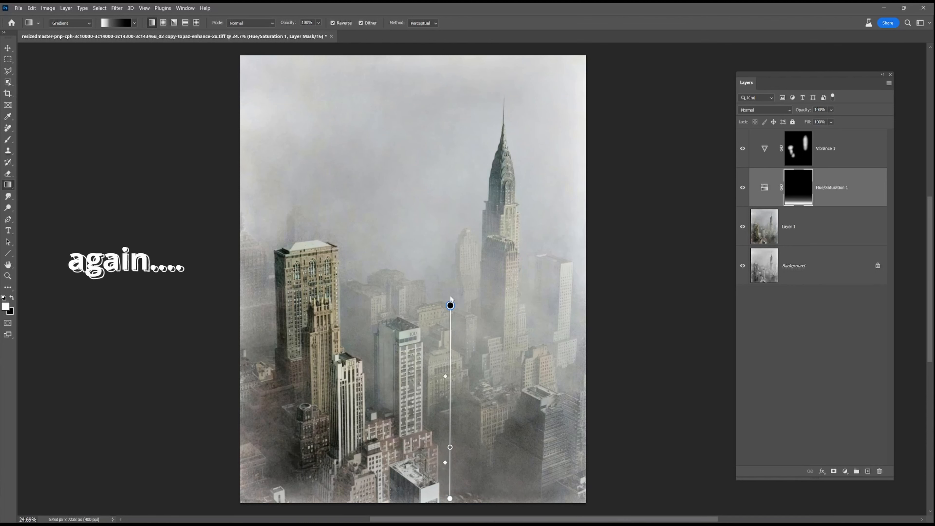
{"action": "left_click", "coordinate": [742, 188]}
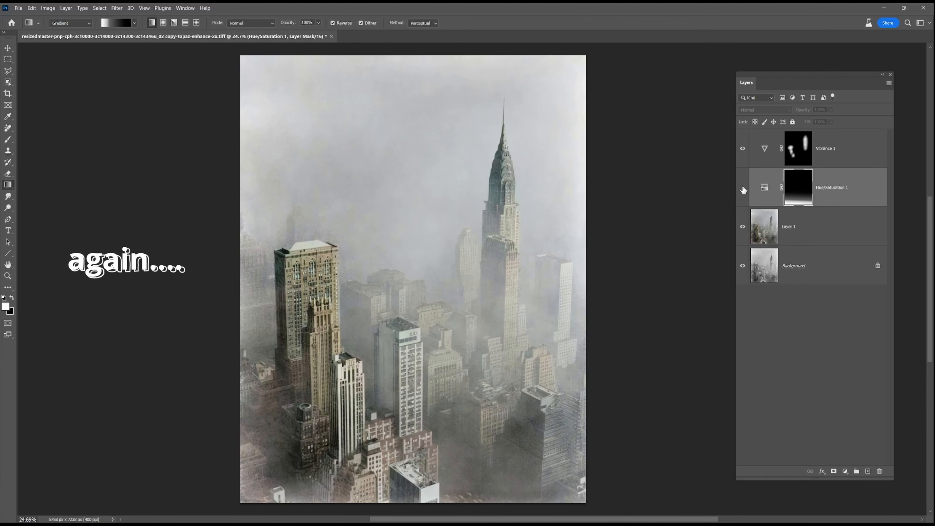
{"action": "left_click_drag", "start_coordinate": [848, 208], "coordinate": [879, 471]}
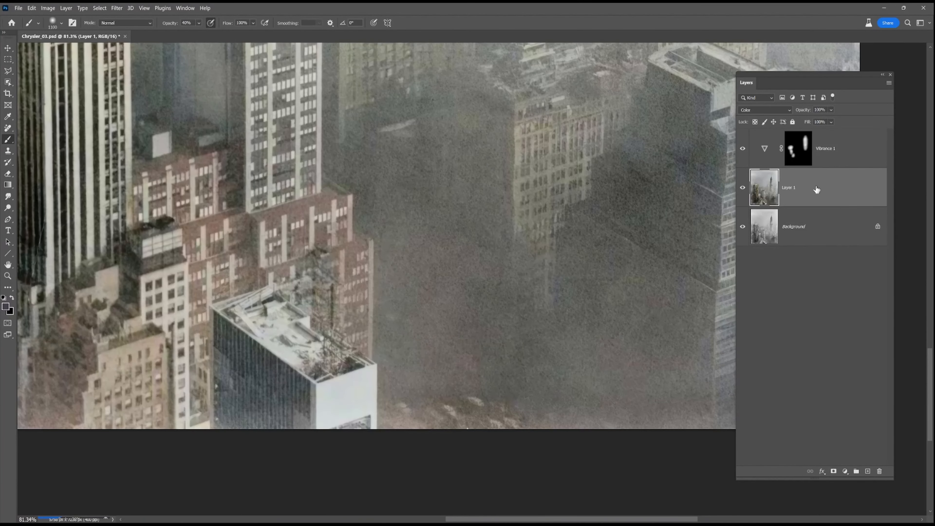
Add a mask to Layer 1 and paint black over the brownish fog beside the lower-right building at increased brush opacity
{"action": "left_click", "coordinate": [833, 471]}
{"action": "key", "text": "bracketleft"}
{"action": "key", "text": "bracketleft"}
{"action": "key", "text": "bracketleft"}
{"action": "key", "text": "bracketleft"}
{"action": "key", "text": "bracketleft"}
{"action": "left_click", "coordinate": [467, 280]}
{"action": "left_click", "coordinate": [198, 22]}
{"action": "left_click_drag", "start_coordinate": [176, 32], "coordinate": [190, 33]}
{"action": "key", "text": "bracketleft"}
{"action": "key", "text": "bracketright"}
{"action": "key", "text": "bracketright"}
{"action": "left_click", "coordinate": [626, 301]}
{"action": "left_click_drag", "start_coordinate": [626, 302], "coordinate": [677, 221]}
Mask out the color tint in the fog around the lower-left buildings and reduce the brush opacity to 40%
{"action": "scroll", "coordinate": [626, 302], "scroll_direction": "down", "scroll_amount": 4}
{"action": "left_click_drag", "start_coordinate": [368, 222], "coordinate": [539, 305]}
{"action": "left_click_drag", "start_coordinate": [267, 308], "coordinate": [228, 412]}
{"action": "left_click", "coordinate": [197, 22]}
{"action": "left_click_drag", "start_coordinate": [215, 32], "coordinate": [199, 33]}
{"action": "left_click", "coordinate": [195, 103]}
Mask the tint in the narrow foggy gap beside the white striped tower with a smaller brush
{"action": "key", "text": "bracketleft"}
{"action": "key", "text": "bracketleft"}
{"action": "key", "text": "bracketleft"}
{"action": "key", "text": "bracketleft"}
{"action": "key", "text": "bracketleft"}
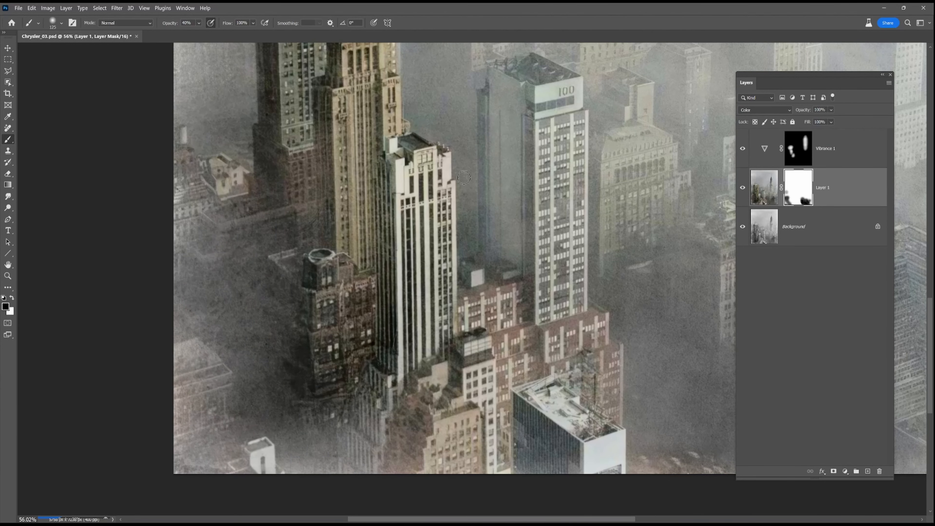
Mask the color out of the fog across the middle of the skyline with a larger brush, and compare with the mask disabled
{"action": "key", "text": "bracketright"}
{"action": "key", "text": "bracketright"}
{"action": "key", "text": "bracketright"}
{"action": "key", "text": "bracketright"}
{"action": "key", "text": "bracketright"}
{"action": "key", "text": "bracketright"}
{"action": "scroll", "coordinate": [494, 188], "scroll_direction": "down", "scroll_amount": 4}
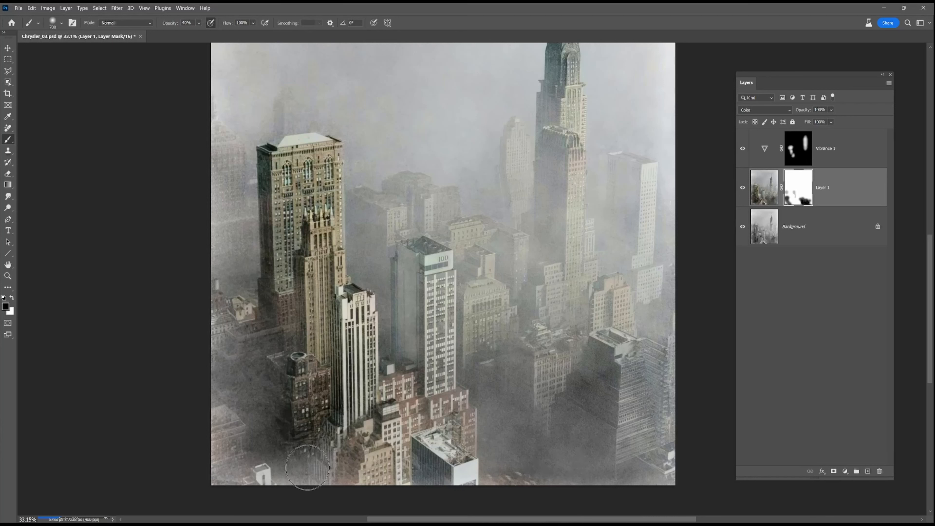
{"action": "mouse_move", "coordinate": [615, 220]}
{"action": "left_mouse_down"}
{"action": "mouse_move", "coordinate": [603, 193]}
{"action": "mouse_move", "coordinate": [366, 164]}
{"action": "mouse_move", "coordinate": [369, 128]}
{"action": "mouse_move", "coordinate": [293, 95]}
{"action": "mouse_move", "coordinate": [233, 215]}
{"action": "left_mouse_up"}
{"action": "left_click", "coordinate": [798, 193], "text": "shift"}
{"action": "left_click", "coordinate": [798, 195], "text": "shift"}
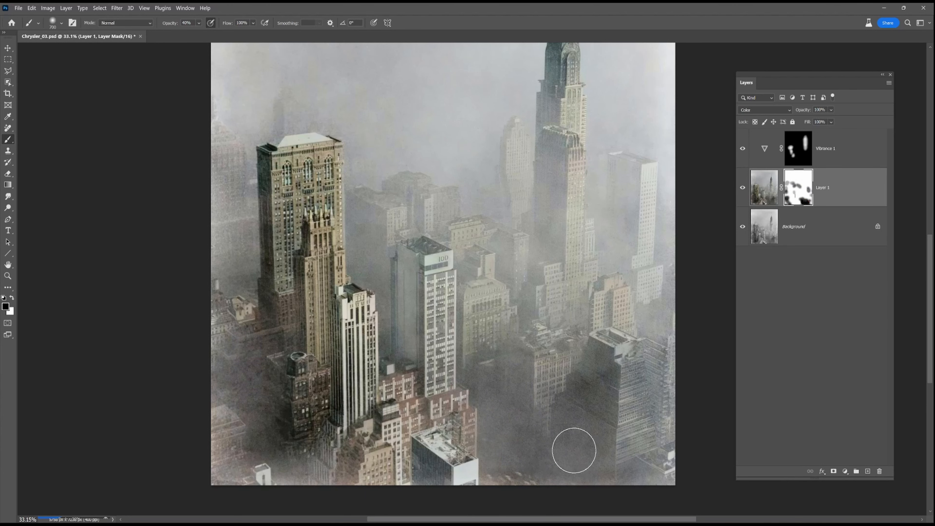
Add a Hue/Saturation adjustment layer above the Background with Colorize enabled, and try lower saturation and lightness
{"action": "left_click", "coordinate": [817, 228]}
{"action": "left_click", "coordinate": [844, 471]}
{"action": "left_click", "coordinate": [879, 386]}
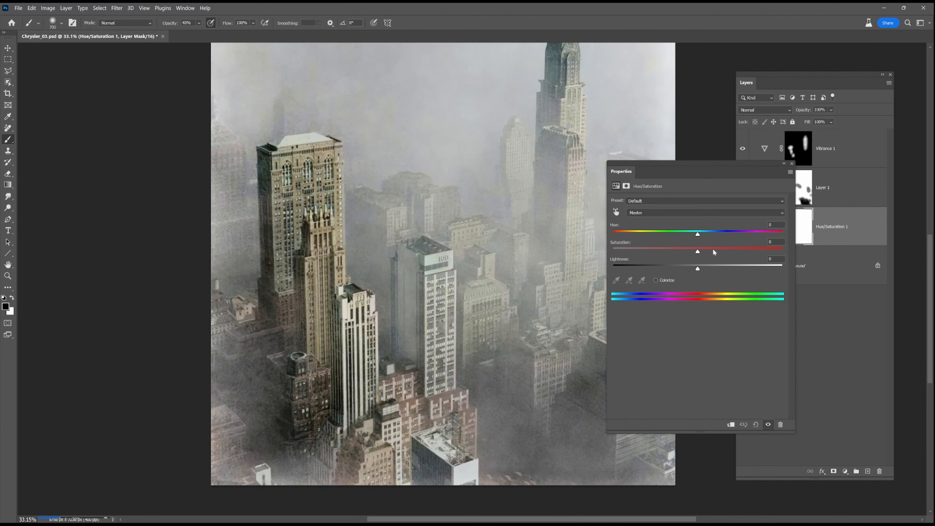
{"action": "left_click", "coordinate": [656, 280]}
{"action": "left_click_drag", "start_coordinate": [697, 269], "coordinate": [676, 268]}
{"action": "left_click_drag", "start_coordinate": [655, 252], "coordinate": [618, 251]}
{"action": "left_click_drag", "start_coordinate": [676, 268], "coordinate": [684, 269]}
Set the colorizing adjustment's Lightness to 0, shift its Hue to blue and reduce its Saturation to 3
{"action": "key", "text": "Return"}
{"action": "key", "text": "Return"}
{"action": "type", "text": "0"}
{"action": "key", "text": "Return"}
{"action": "left_click_drag", "start_coordinate": [618, 251], "coordinate": [673, 251]}
{"action": "left_click_drag", "start_coordinate": [725, 233], "coordinate": [616, 251]}
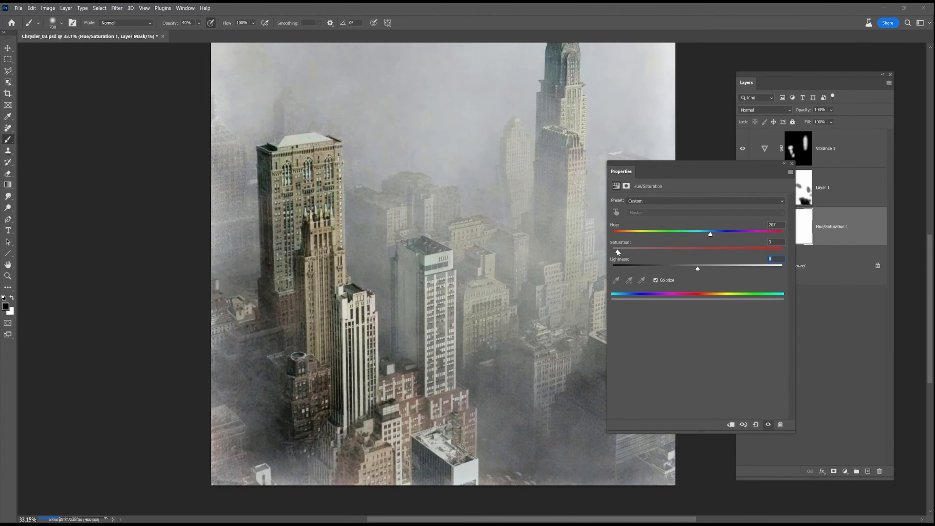
{"action": "left_click_drag", "start_coordinate": [709, 234], "coordinate": [716, 234]}
{"action": "left_click", "coordinate": [791, 163]}
Compare the photo with and without the Hue/Saturation tint, both close up and zoomed out
{"action": "left_click", "coordinate": [742, 224]}
{"action": "left_click", "coordinate": [741, 224]}
{"action": "scroll", "coordinate": [589, 459], "scroll_direction": "up", "scroll_amount": 8}
{"action": "left_click", "coordinate": [740, 225]}
{"action": "left_click", "coordinate": [741, 226]}
{"action": "scroll", "coordinate": [678, 273], "scroll_direction": "down", "scroll_amount": 8}
Paint black on the Layer 1 mask across the upper-left sky with an enlarged brush
{"action": "mouse_move", "coordinate": [618, 187]}
{"action": "left_mouse_down"}
{"action": "mouse_move", "coordinate": [576, 324]}
{"action": "mouse_move", "coordinate": [576, 355]}
{"action": "left_mouse_up"}
{"action": "left_click", "coordinate": [798, 187]}
{"action": "key", "text": "]"}
{"action": "key", "text": "]"}
{"action": "key", "text": "]"}
{"action": "key", "text": "]"}
{"action": "key", "text": "]"}
{"action": "key", "text": "]"}
{"action": "key", "text": "]"}
{"action": "left_click_drag", "start_coordinate": [285, 105], "coordinate": [351, 100]}
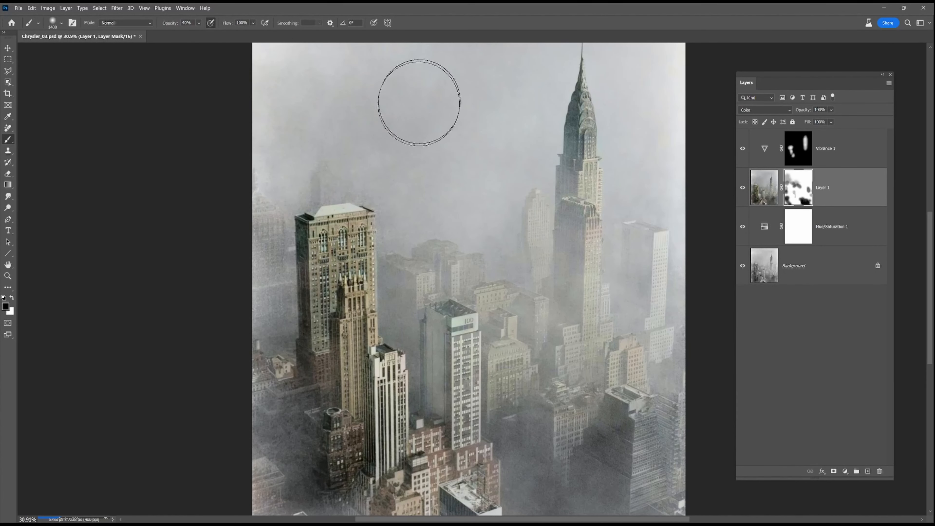
Continue masking the Layer 1 color from the fog around the right-hand buildings with a smaller brush
{"action": "key", "text": "["}
{"action": "key", "text": "["}
{"action": "key", "text": "["}
{"action": "key", "text": "["}
{"action": "key", "text": "["}
{"action": "key", "text": "["}
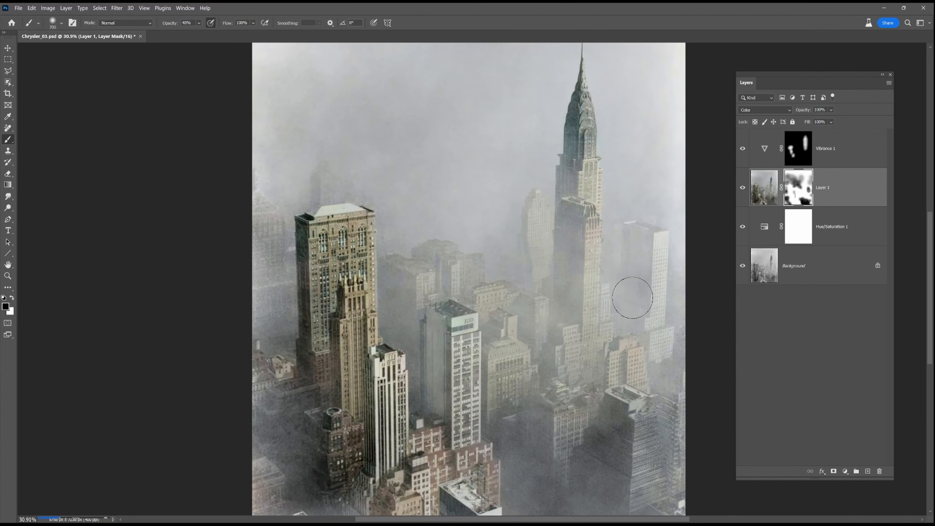
{"action": "key", "text": "]"}
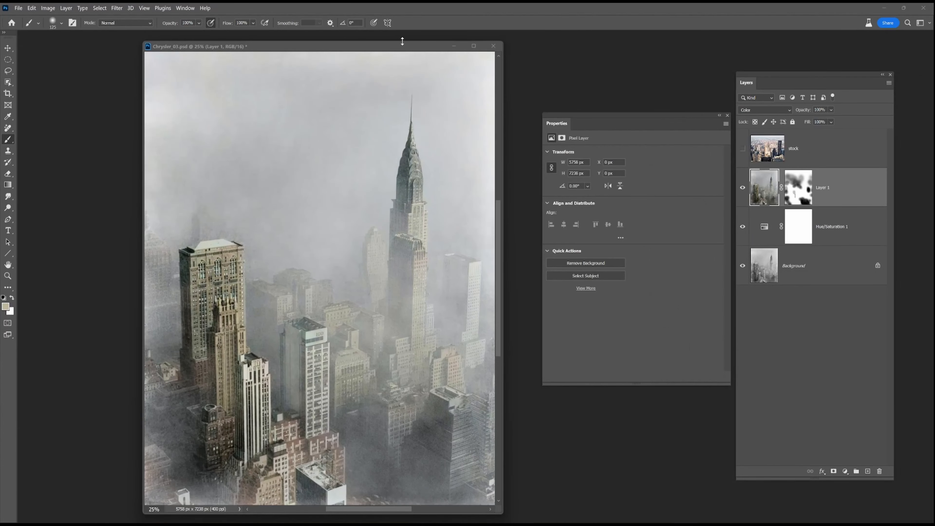
Dock the Chrysler_03.psd window and show the hidden stock layer as a color reference beside the skyline
{"action": "left_click_drag", "start_coordinate": [402, 46], "coordinate": [430, 36]}
{"action": "left_click", "coordinate": [727, 115]}
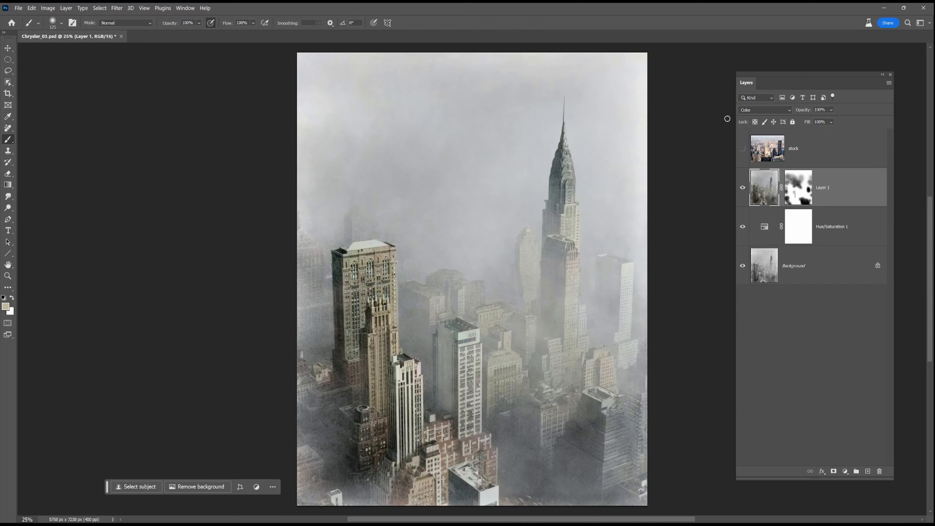
{"action": "scroll", "coordinate": [440, 307], "scroll_direction": "up", "scroll_amount": 2}
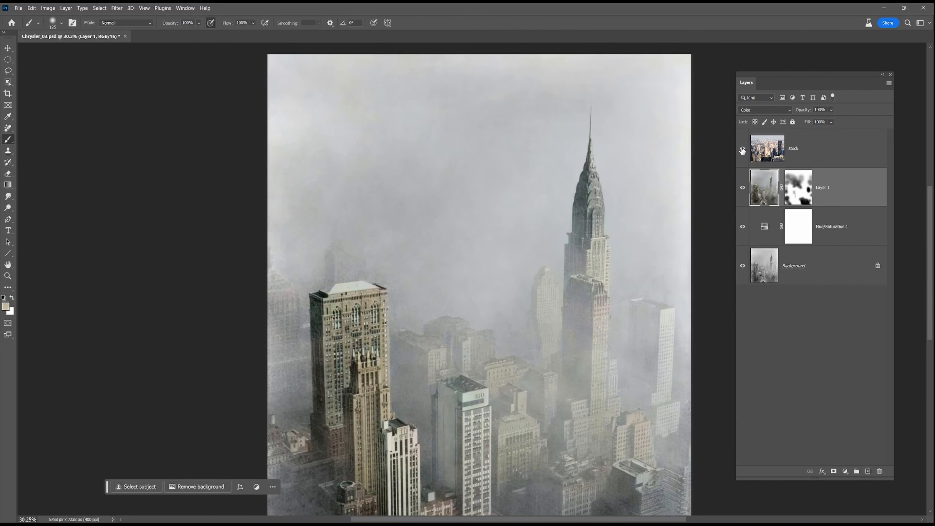
{"action": "left_click", "coordinate": [742, 150]}
{"action": "left_click_drag", "start_coordinate": [596, 347], "coordinate": [544, 314]}
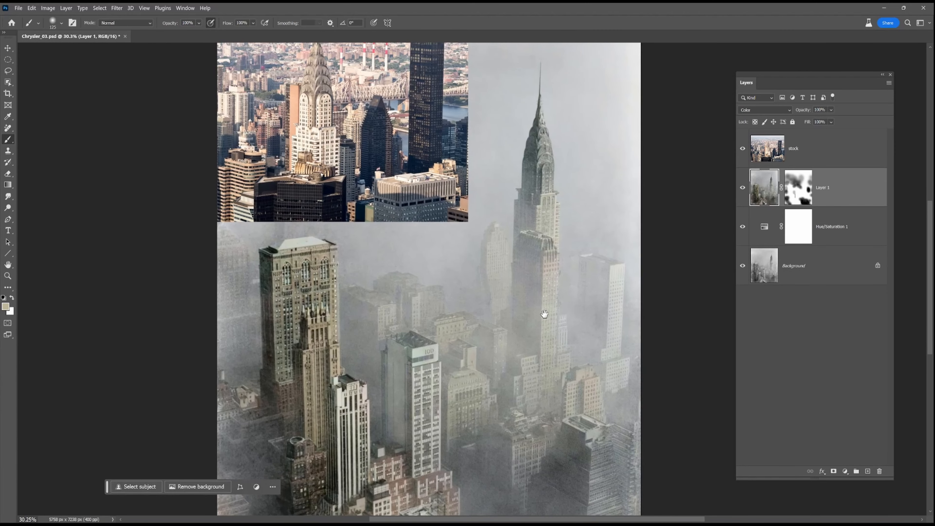
{"action": "scroll", "coordinate": [545, 314], "scroll_direction": "down", "scroll_amount": 1}
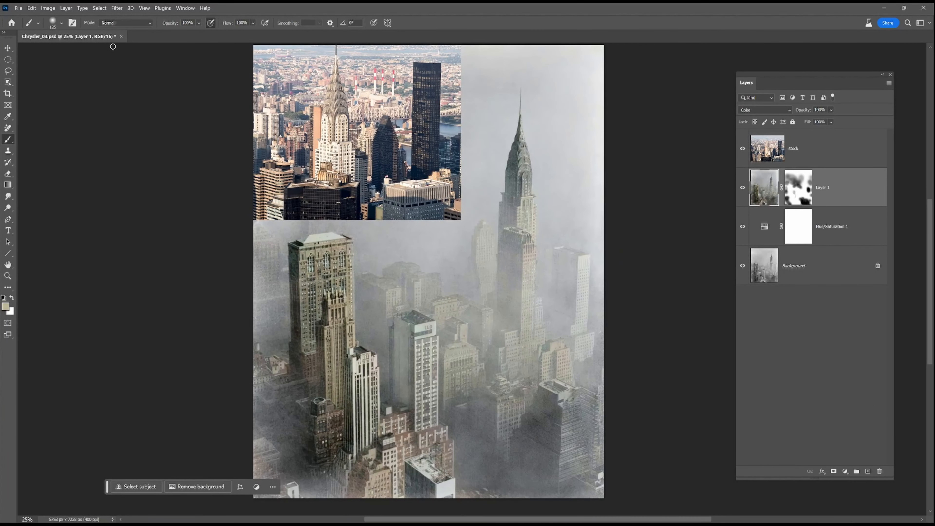
Start a Color Range selection from sampled building tones and set Fuzziness to 20
{"action": "left_click", "coordinate": [100, 8]}
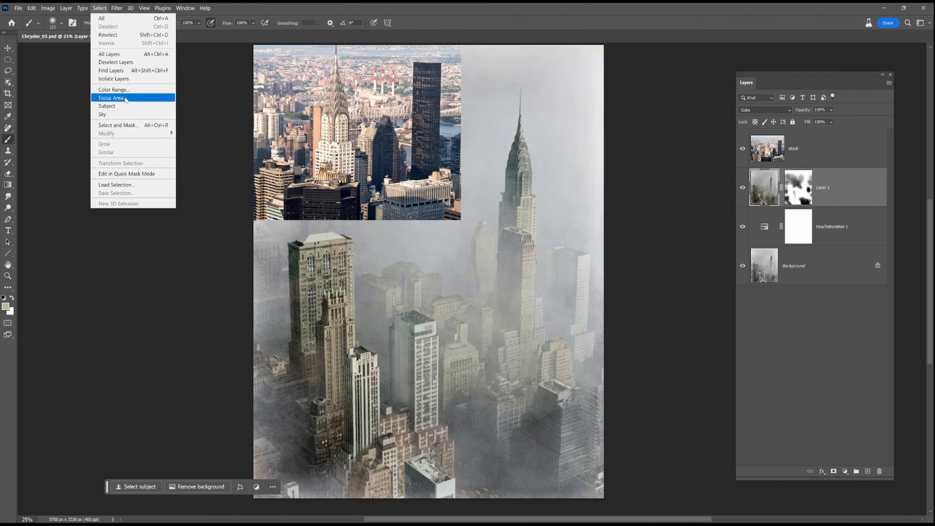
{"action": "left_click", "coordinate": [138, 92]}
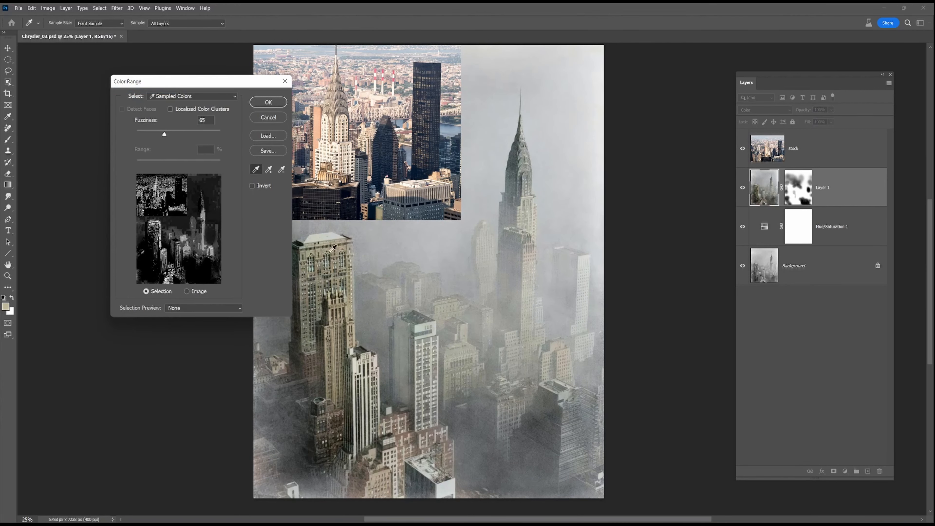
{"action": "left_click", "coordinate": [329, 241]}
{"action": "left_click_drag", "start_coordinate": [165, 135], "coordinate": [140, 133]}
{"action": "mouse_move", "coordinate": [341, 253]}
{"action": "left_mouse_down"}
{"action": "mouse_move", "coordinate": [331, 259]}
{"action": "mouse_move", "coordinate": [332, 287]}
{"action": "left_mouse_up"}
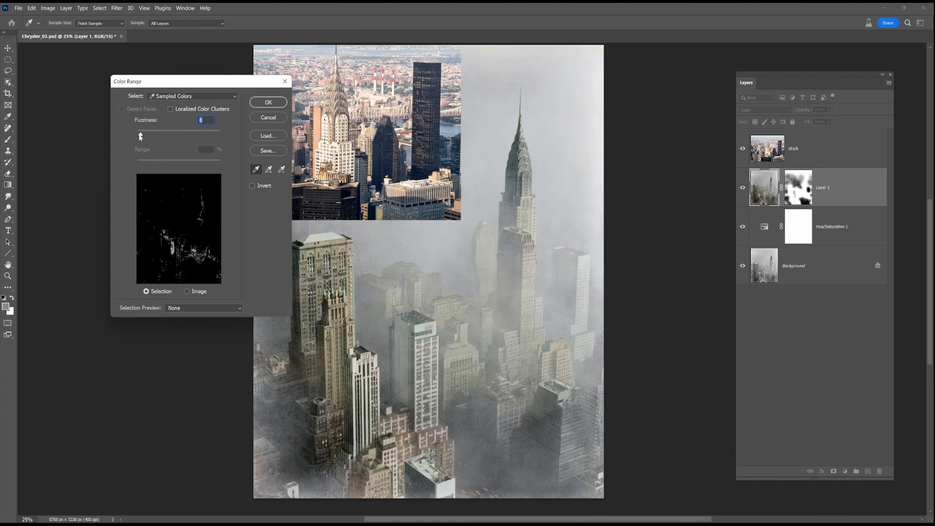
{"action": "left_click", "coordinate": [458, 361], "text": "shift"}
{"action": "left_click_drag", "start_coordinate": [149, 135], "coordinate": [146, 135]}
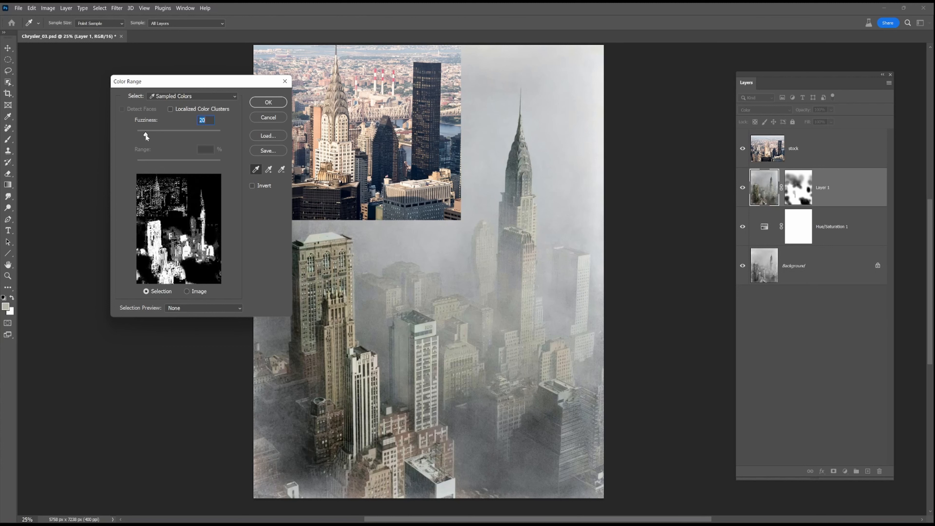
Resample the tall left building's tones, add the Chrysler Building's facade to the Color Range sample, and create the selection
{"action": "left_click", "coordinate": [319, 247]}
{"action": "key", "text": "ctrl"}
{"action": "left_click_drag", "start_coordinate": [317, 250], "coordinate": [330, 252], "text": "shift"}
{"action": "left_click", "coordinate": [530, 196], "text": "shift"}
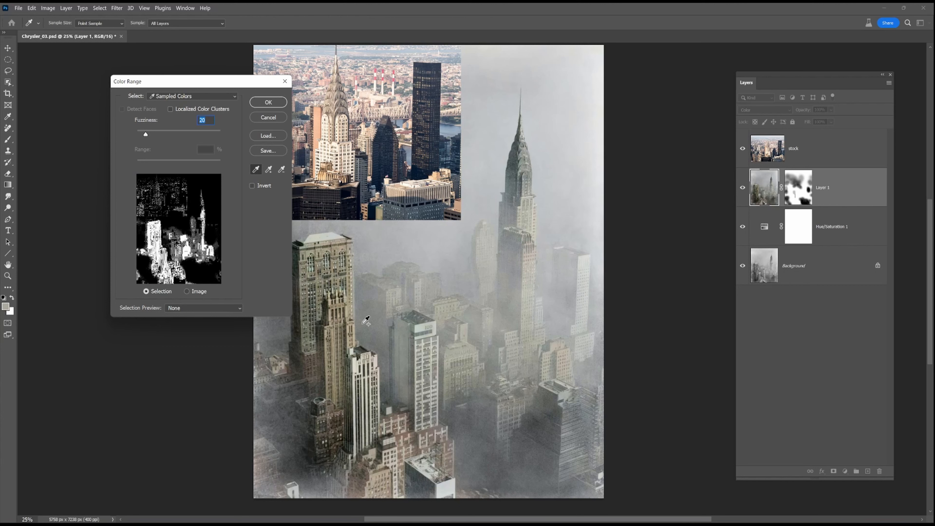
{"action": "left_click", "coordinate": [259, 104]}
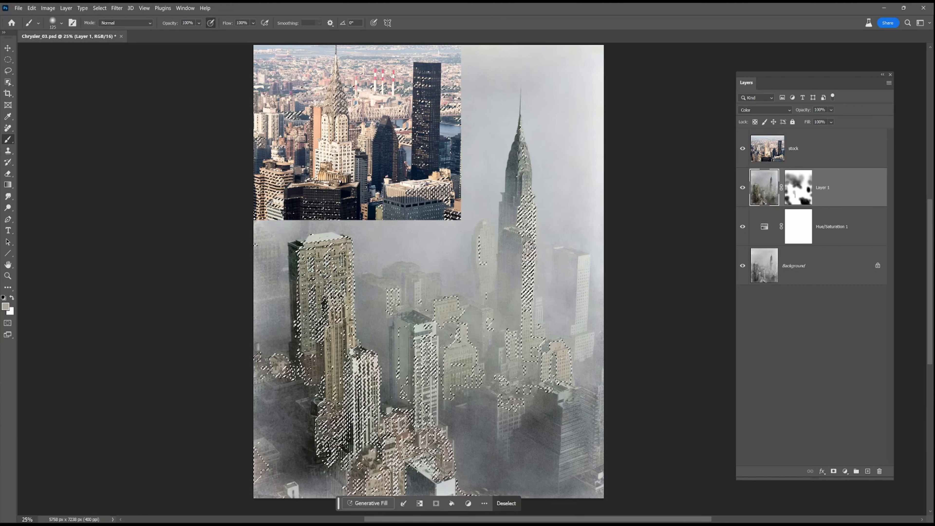
Add a Color Balance adjustment for the selected buildings with Preserve Luminosity off and midtones Cyan–Red at +29, and compare before and after
{"action": "left_click", "coordinate": [845, 471]}
{"action": "left_click", "coordinate": [861, 362]}
{"action": "left_click", "coordinate": [551, 211]}
{"action": "scroll", "coordinate": [520, 332], "scroll_direction": "up", "scroll_amount": 2}
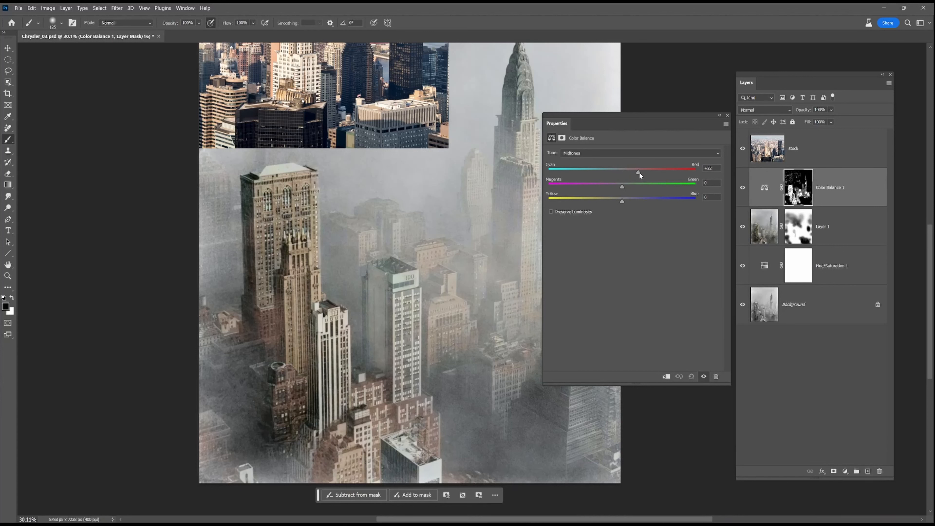
{"action": "left_click_drag", "start_coordinate": [695, 181], "coordinate": [637, 182]}
{"action": "left_click_drag", "start_coordinate": [641, 171], "coordinate": [643, 171]}
{"action": "left_click_drag", "start_coordinate": [515, 195], "coordinate": [455, 240]}
{"action": "left_click", "coordinate": [742, 187]}
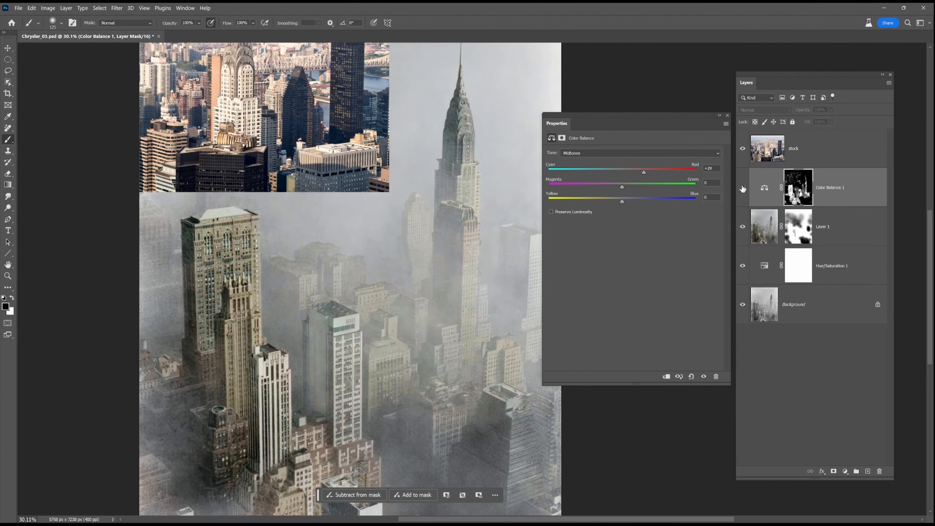
{"action": "left_click", "coordinate": [743, 188]}
Paint black on the Color Balance 1 mask over the right-hand and tall left buildings, using a much larger brush at reduced opacity
{"action": "left_click", "coordinate": [800, 188]}
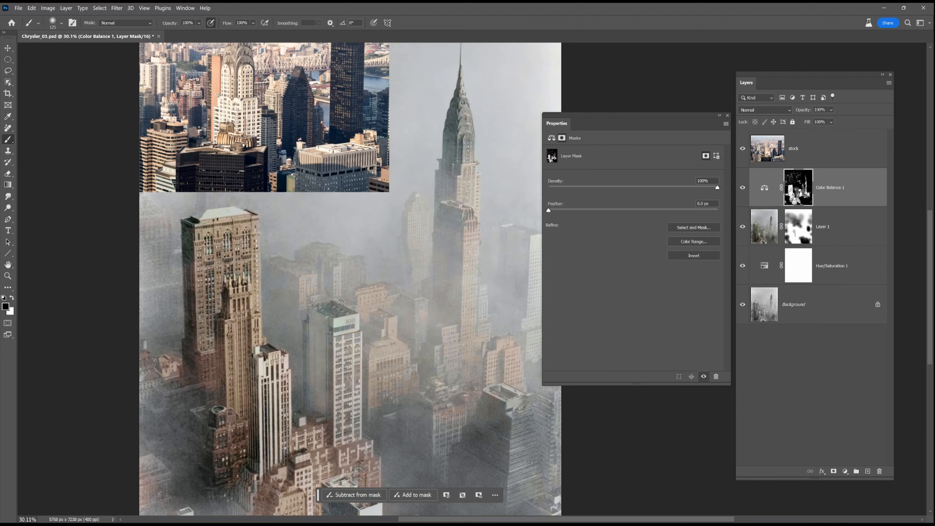
{"action": "key", "text": "bracketright"}
{"action": "key", "text": "bracketright"}
{"action": "key", "text": "bracketright"}
{"action": "left_click", "coordinate": [198, 23]}
{"action": "left_click_drag", "start_coordinate": [193, 34], "coordinate": [195, 33]}
{"action": "mouse_move", "coordinate": [517, 376]}
{"action": "left_mouse_down"}
{"action": "mouse_move", "coordinate": [460, 368]}
{"action": "mouse_move", "coordinate": [459, 293]}
{"action": "mouse_move", "coordinate": [501, 346]}
{"action": "mouse_move", "coordinate": [478, 398]}
{"action": "left_mouse_up"}
{"action": "mouse_move", "coordinate": [241, 335]}
{"action": "left_mouse_down"}
{"action": "mouse_move", "coordinate": [192, 338]}
{"action": "mouse_move", "coordinate": [201, 284]}
{"action": "mouse_move", "coordinate": [385, 418]}
{"action": "mouse_move", "coordinate": [291, 320]}
{"action": "left_mouse_up"}
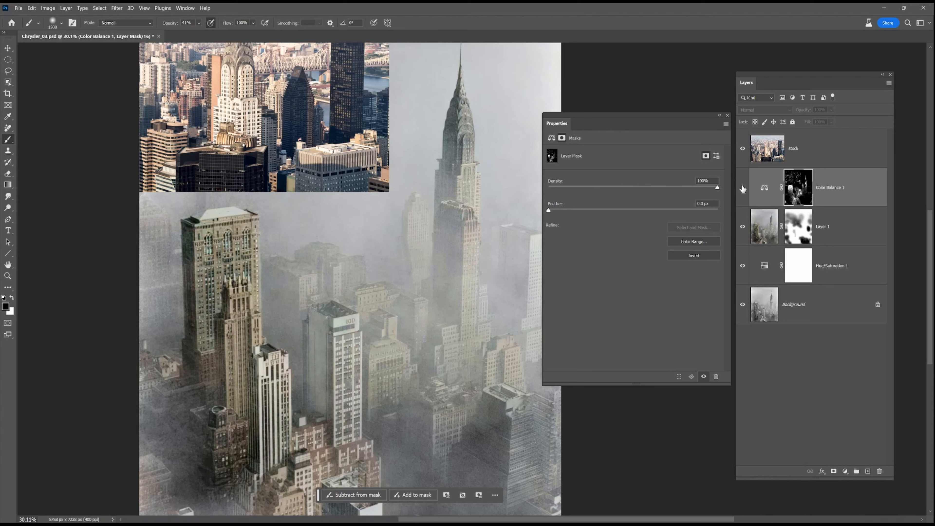
Close the adjustment settings and add a new layer above Color Balance 1 in Color blend mode
{"action": "scroll", "coordinate": [430, 146], "scroll_direction": "up", "scroll_amount": 4}
{"action": "scroll", "coordinate": [423, 147], "scroll_direction": "down", "scroll_amount": 2}
{"action": "left_click_drag", "start_coordinate": [295, 145], "coordinate": [338, 343]}
{"action": "left_click", "coordinate": [727, 117]}
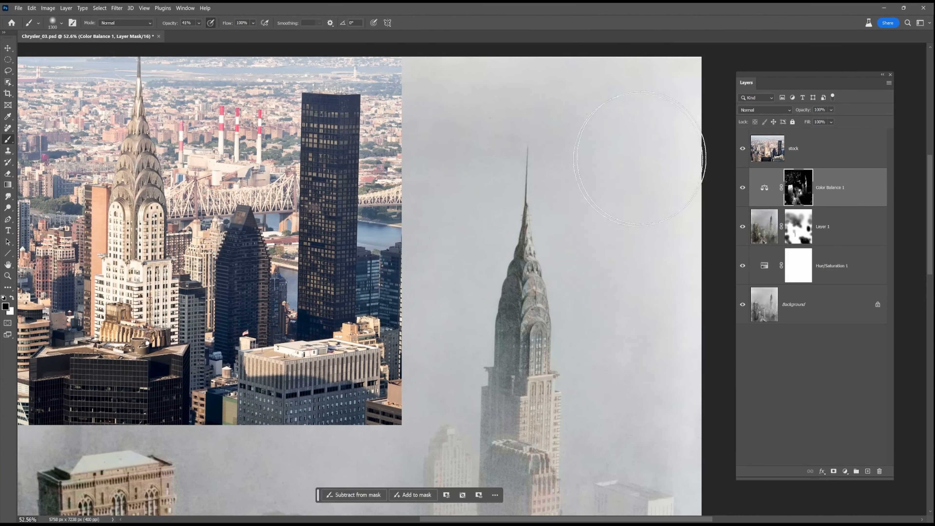
{"action": "key", "text": "ctrl+shift+alt+n"}
{"action": "left_click", "coordinate": [764, 110]}
{"action": "left_click", "coordinate": [751, 344]}
Sample a tone from the reference Chrysler Building and paint it over the foggy Chrysler crown with a much smaller brush
{"action": "left_click", "coordinate": [150, 207], "text": "alt"}
{"action": "key", "text": "bracketleft"}
{"action": "key", "text": "bracketleft"}
{"action": "key", "text": "bracketleft"}
{"action": "key", "text": "bracketleft"}
{"action": "key", "text": "bracketleft"}
{"action": "key", "text": "bracketleft"}
{"action": "key", "text": "bracketleft"}
{"action": "key", "text": "bracketleft"}
{"action": "key", "text": "bracketleft"}
{"action": "key", "text": "bracketleft"}
{"action": "key", "text": "bracketleft"}
{"action": "key", "text": "bracketleft"}
{"action": "key", "text": "bracketleft"}
{"action": "key", "text": "bracketleft"}
{"action": "key", "text": "bracketleft"}
{"action": "key", "text": "bracketleft"}
{"action": "key", "text": "bracketleft"}
{"action": "key", "text": "bracketleft"}
{"action": "key", "text": "bracketleft"}
{"action": "key", "text": "bracketleft"}
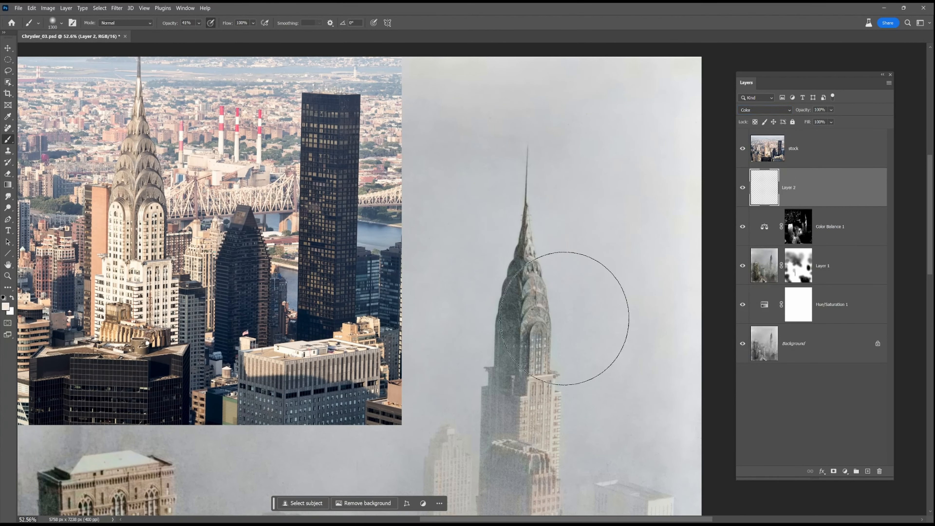
{"action": "left_click_drag", "start_coordinate": [520, 334], "coordinate": [523, 319]}
Adjust the brush opacity, sample a tone from the foggy Chrysler Building's lower facade, and paint it over the crown
{"action": "left_click", "coordinate": [199, 23]}
{"action": "left_click_drag", "start_coordinate": [208, 34], "coordinate": [234, 33]}
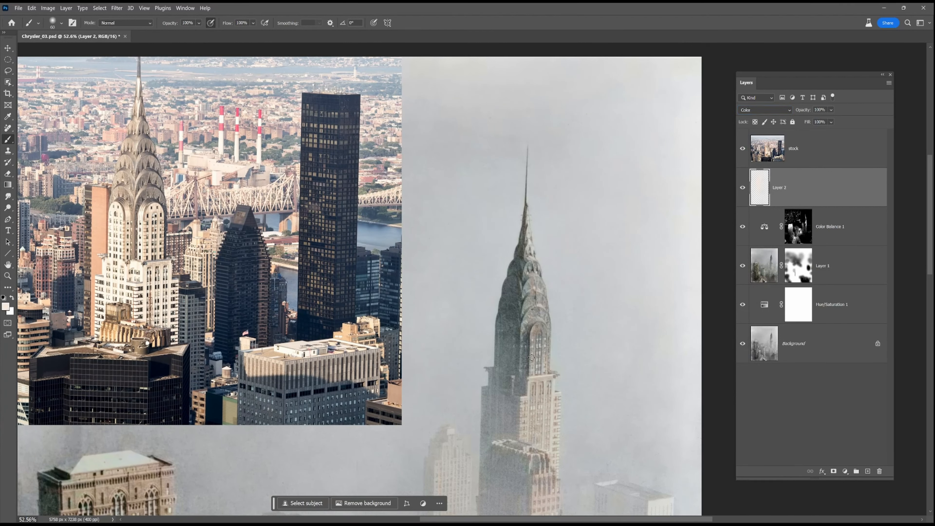
{"action": "left_click", "coordinate": [198, 23]}
{"action": "left_click", "coordinate": [519, 409], "text": "alt"}
{"action": "left_click_drag", "start_coordinate": [525, 287], "coordinate": [526, 243]}
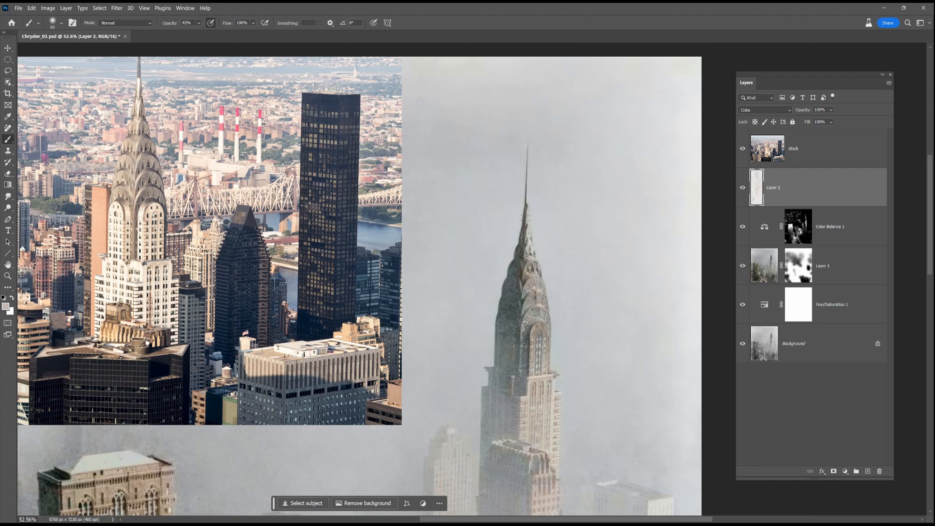
Set the brush opacity to 90% and paint tones sampled from the reference spire and the lower tower onto the Chrysler Building
{"action": "left_click", "coordinate": [141, 99], "text": "alt"}
{"action": "left_click", "coordinate": [199, 23]}
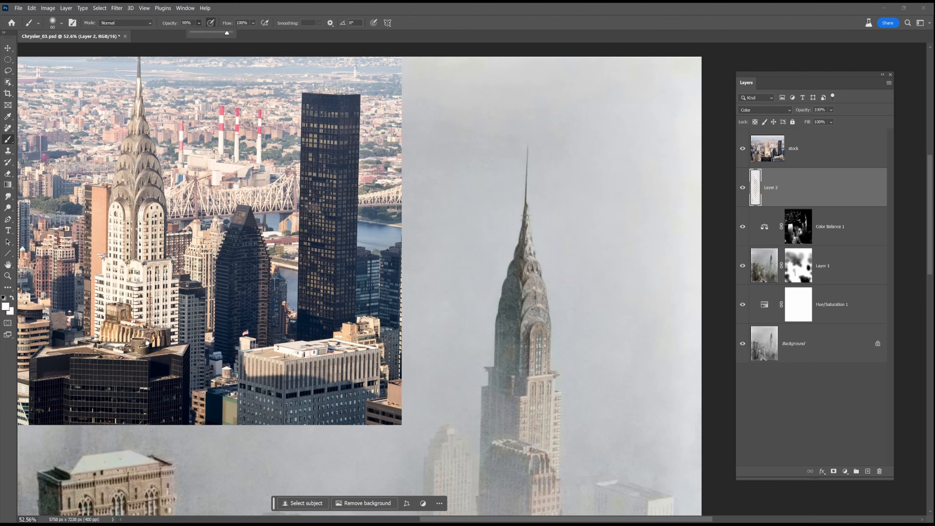
{"action": "left_click", "coordinate": [142, 136], "text": "alt"}
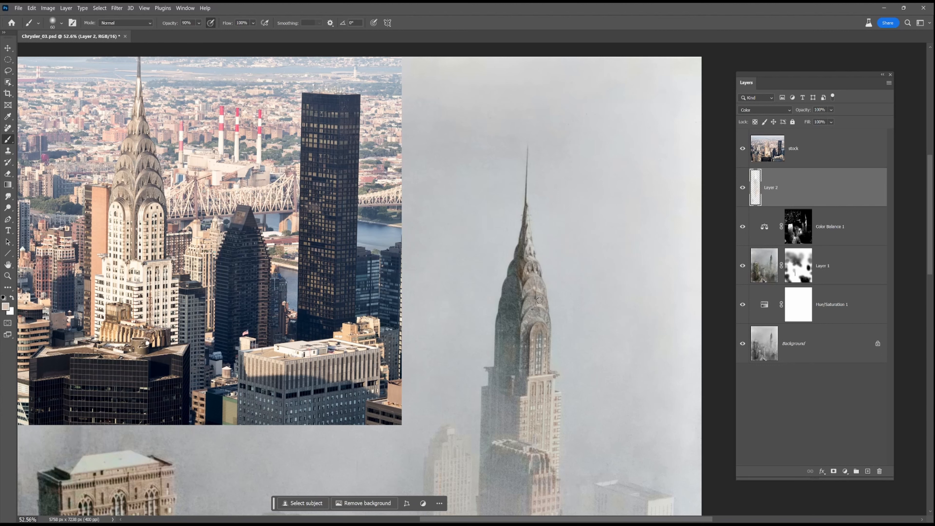
{"action": "left_click", "coordinate": [146, 132], "text": "alt"}
{"action": "left_click", "coordinate": [522, 402], "text": "alt"}
{"action": "left_click_drag", "start_coordinate": [527, 443], "coordinate": [583, 354]}
{"action": "left_click_drag", "start_coordinate": [598, 431], "coordinate": [602, 454]}
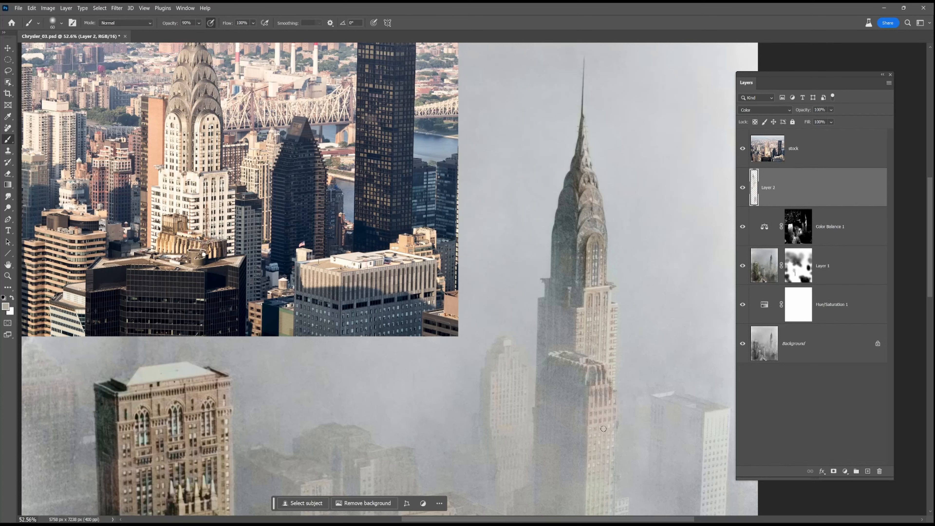
Add an empty layer, duplicate all layers below stock, and merge the copies into one layer
{"action": "left_click", "coordinate": [868, 471]}
{"action": "left_click", "coordinate": [8, 208]}
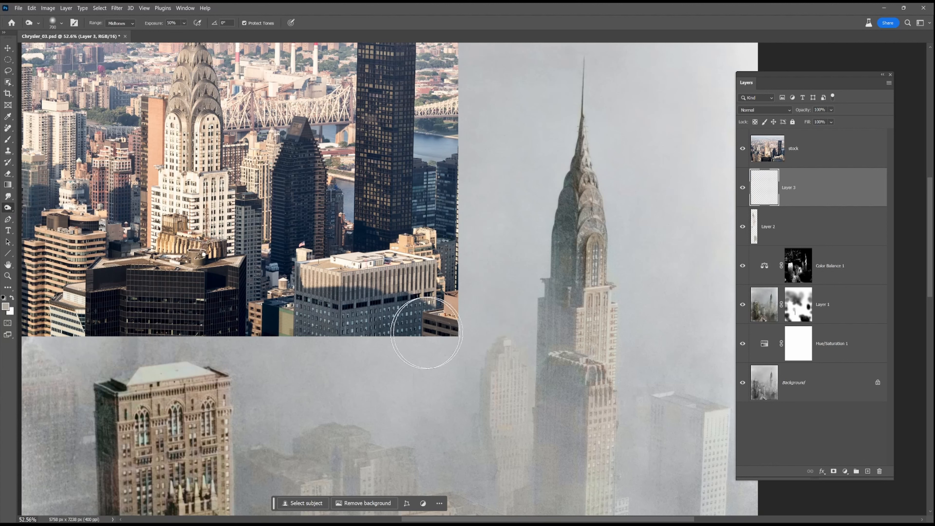
{"action": "left_click", "coordinate": [800, 380], "text": "shift"}
{"action": "left_click_drag", "start_coordinate": [800, 380], "coordinate": [867, 471]}
{"action": "right_click", "coordinate": [811, 383]}
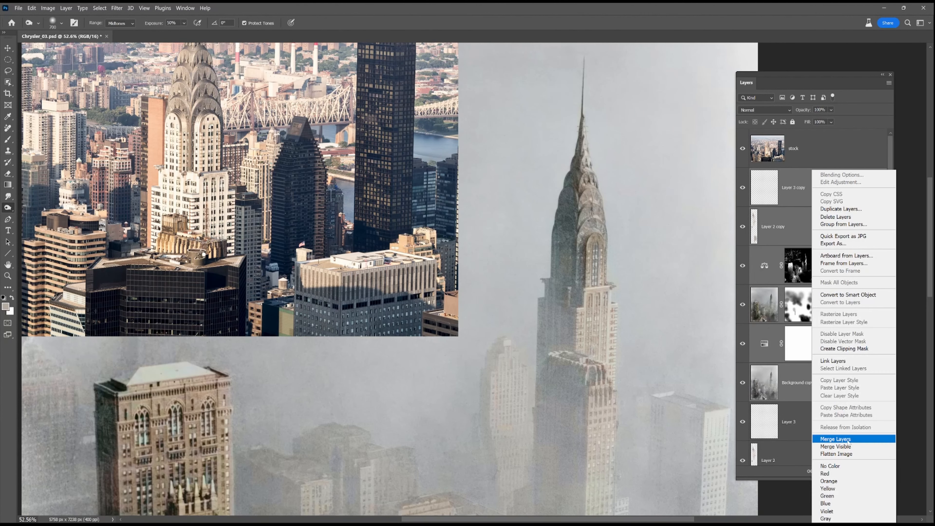
{"action": "left_click", "coordinate": [828, 438]}
Try the Dodge tool with a small Midtones brush on the merged layer, compare it, and delete that layer
{"action": "key", "text": "bracketleft"}
{"action": "key", "text": "bracketleft"}
{"action": "key", "text": "bracketleft"}
{"action": "key", "text": "bracketleft"}
{"action": "key", "text": "bracketleft"}
{"action": "key", "text": "bracketleft"}
{"action": "key", "text": "bracketleft"}
{"action": "key", "text": "bracketleft"}
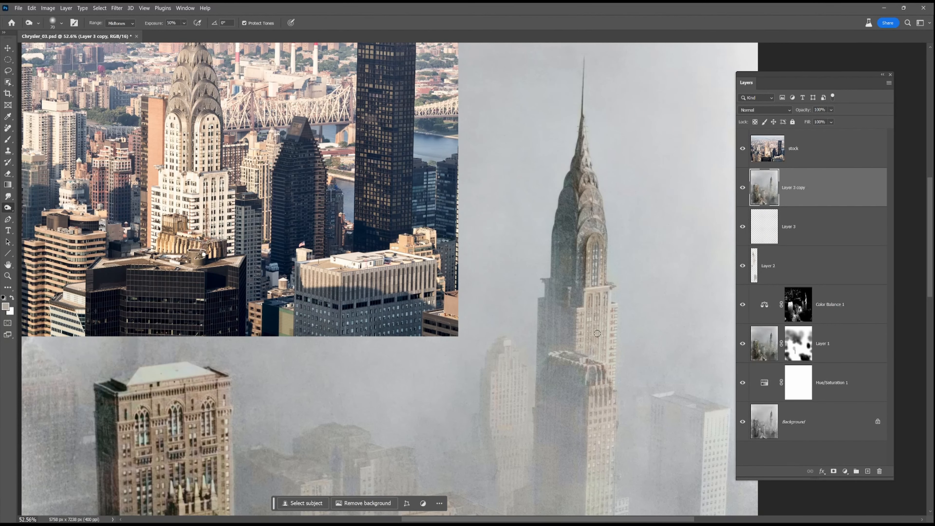
{"action": "right_click", "coordinate": [11, 210]}
{"action": "left_click", "coordinate": [37, 216]}
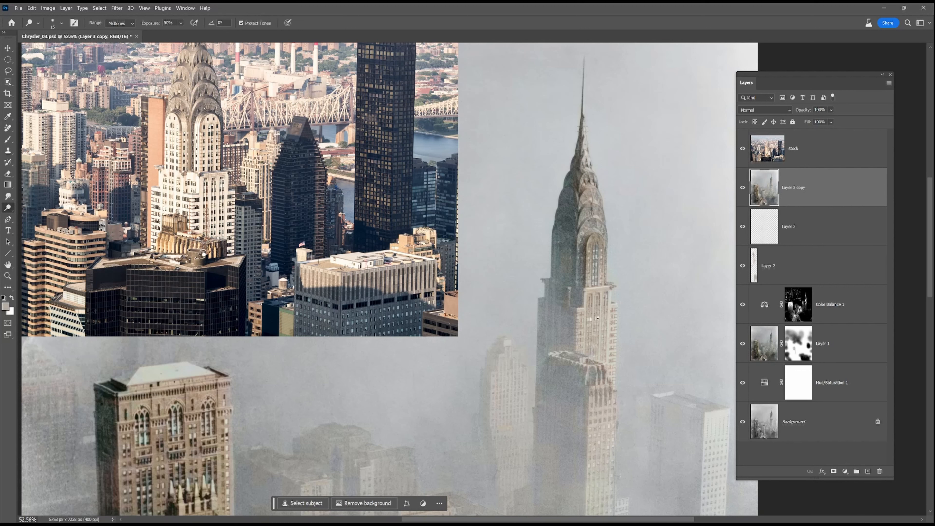
{"action": "left_click", "coordinate": [742, 187]}
{"action": "left_click", "coordinate": [742, 188]}
{"action": "scroll", "coordinate": [574, 287], "scroll_direction": "down", "scroll_amount": 4}
{"action": "left_click_drag", "start_coordinate": [800, 193], "coordinate": [880, 470]}
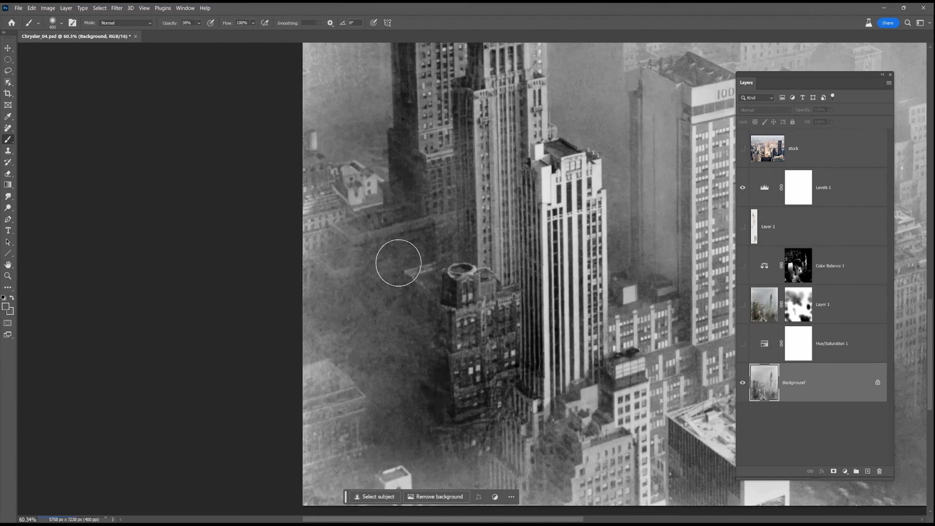
Run the Frequency Separation 8Bit action on the Background layer
{"action": "left_click", "coordinate": [185, 7]}
{"action": "left_click", "coordinate": [191, 64]}
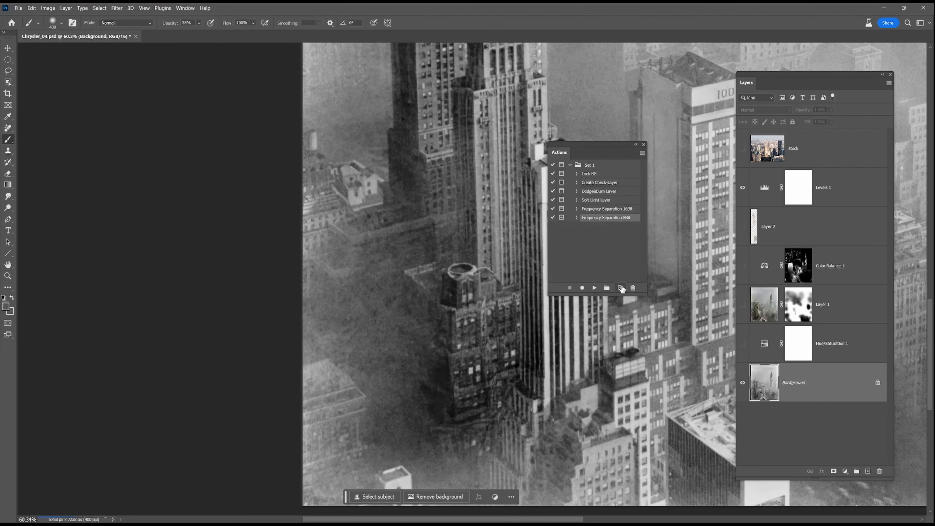
{"action": "left_click", "coordinate": [594, 288]}
{"action": "key", "text": "Return"}
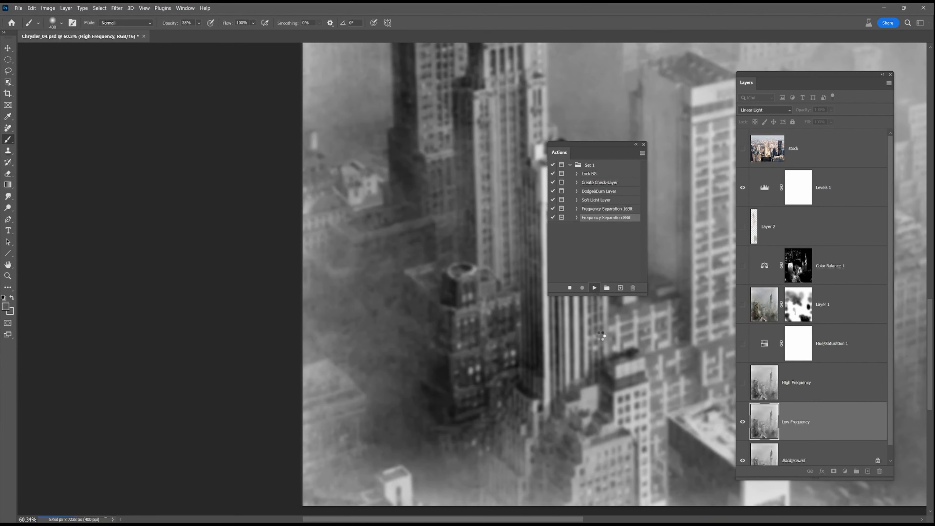
Add a layer above Low Frequency and smooth the blotchy fog beside the lower-left buildings with a soft gray brush at 28% opacity
{"action": "left_click", "coordinate": [867, 471]}
{"action": "left_click", "coordinate": [373, 317]}
{"action": "left_click", "coordinate": [410, 375]}
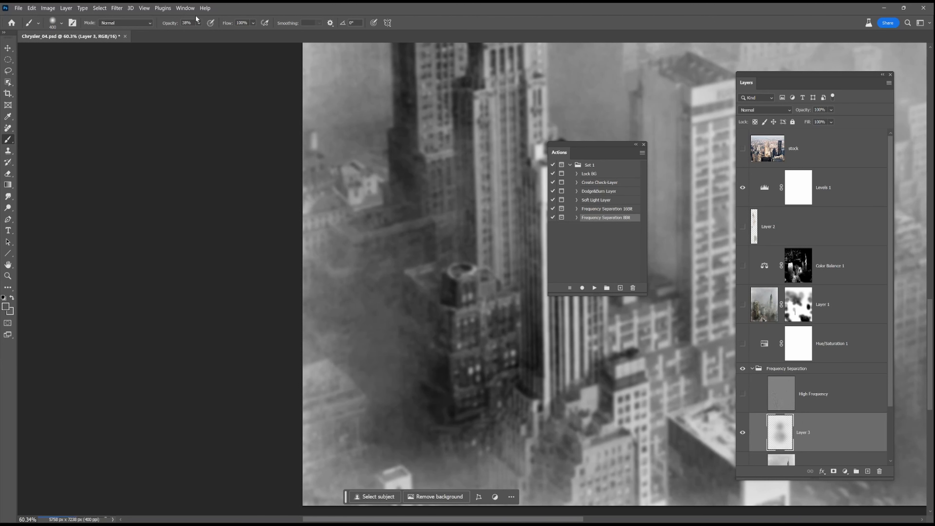
{"action": "left_click_drag", "start_coordinate": [199, 23], "coordinate": [203, 33]}
{"action": "left_click", "coordinate": [342, 346]}
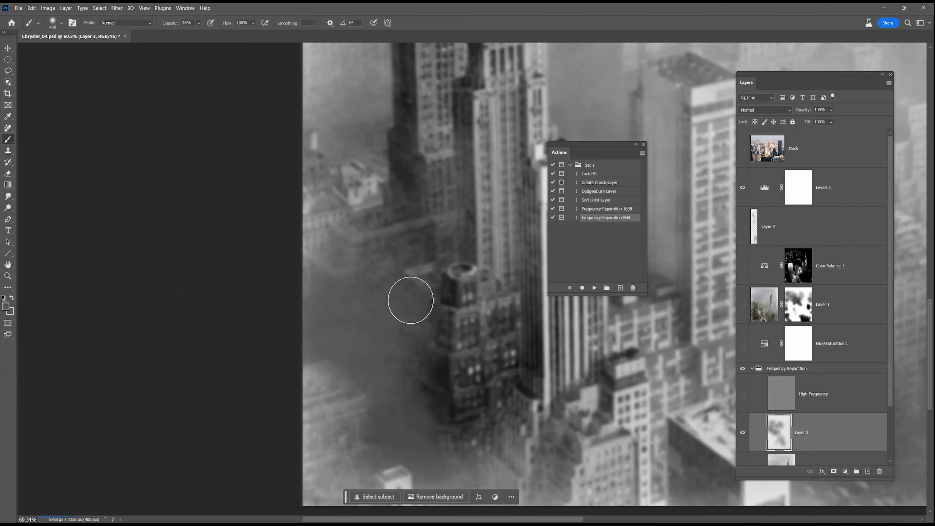
{"action": "left_click", "coordinate": [406, 355]}
Show the High Frequency layer, set the fog paint layer's opacity to 60%, and compare the photo with and without it
{"action": "left_click", "coordinate": [742, 393]}
{"action": "scroll", "coordinate": [537, 397], "scroll_direction": "down", "scroll_amount": 5}
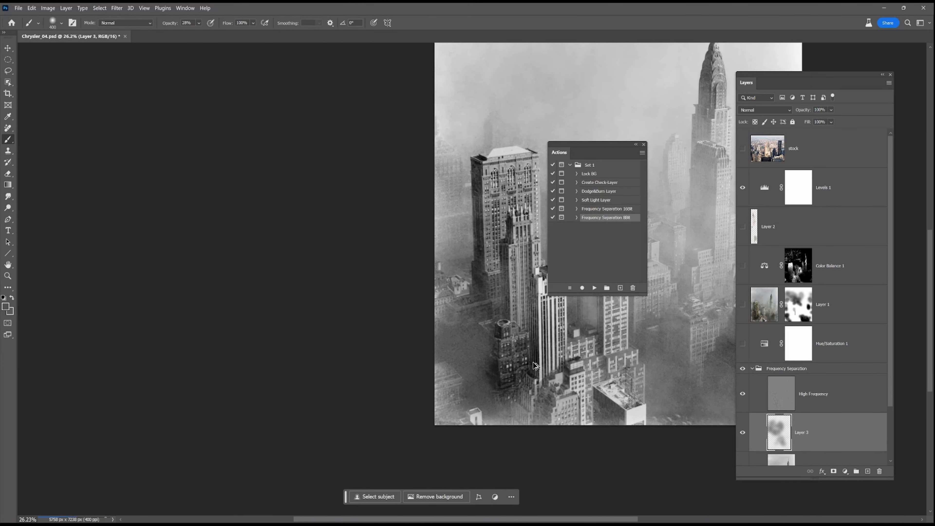
{"action": "left_click", "coordinate": [830, 110]}
{"action": "left_click", "coordinate": [743, 431]}
{"action": "left_click", "coordinate": [743, 431]}
Paint more fog smoothing across the lower-left area with an 800 px brush and check the layer's effect
{"action": "left_click_drag", "start_coordinate": [603, 374], "coordinate": [392, 369]}
{"action": "key", "text": "bracketright"}
{"action": "key", "text": "bracketright"}
{"action": "key", "text": "bracketright"}
{"action": "key", "text": "bracketright"}
{"action": "mouse_move", "coordinate": [292, 383]}
{"action": "left_mouse_down"}
{"action": "mouse_move", "coordinate": [269, 361]}
{"action": "mouse_move", "coordinate": [270, 381]}
{"action": "mouse_move", "coordinate": [298, 422]}
{"action": "left_mouse_up"}
{"action": "left_click", "coordinate": [742, 429]}
{"action": "left_click", "coordinate": [742, 429]}
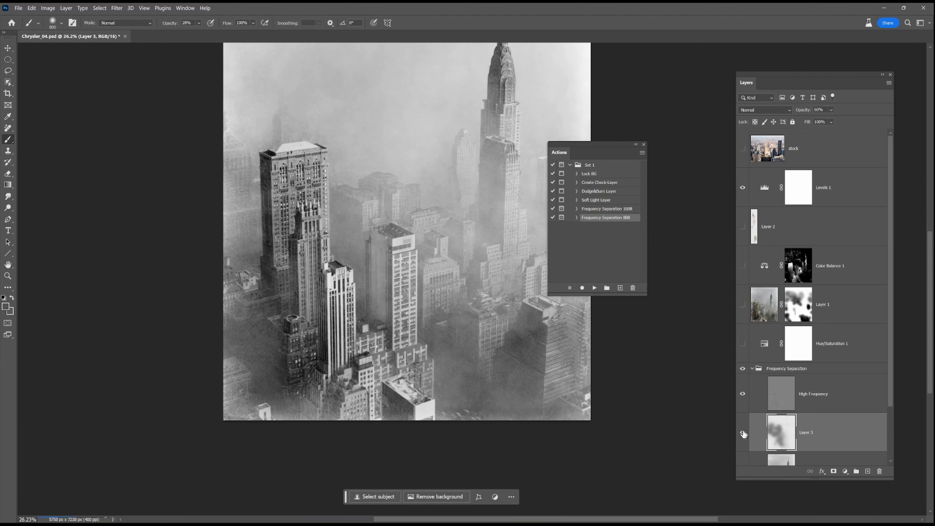
Switch to the Eraser with another brush preset on the fog paint layer and compare the photo with and without that layer
{"action": "left_click", "coordinate": [8, 173]}
{"action": "right_click", "coordinate": [357, 360]}
{"action": "double_click", "coordinate": [405, 460]}
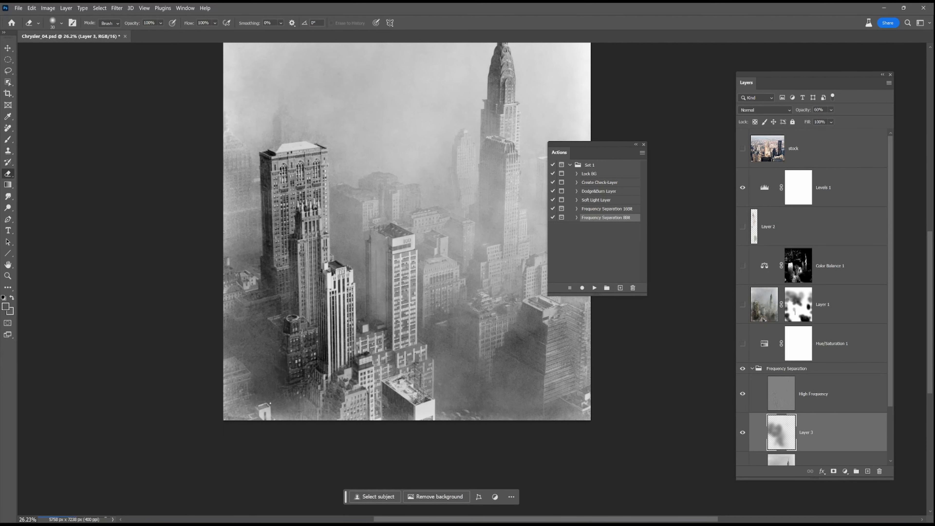
{"action": "left_click", "coordinate": [743, 431]}
{"action": "left_click", "coordinate": [742, 432]}
{"action": "left_click", "coordinate": [742, 432]}
{"action": "left_click", "coordinate": [743, 432]}
Collapse the Frequency Separation group, compare its effect, and show the hidden color layers while leaving stock hidden
{"action": "left_click", "coordinate": [751, 368]}
{"action": "left_click", "coordinate": [741, 368]}
{"action": "left_click", "coordinate": [741, 368]}
{"action": "left_click_drag", "start_coordinate": [413, 224], "coordinate": [396, 296]}
{"action": "left_click", "coordinate": [743, 148]}
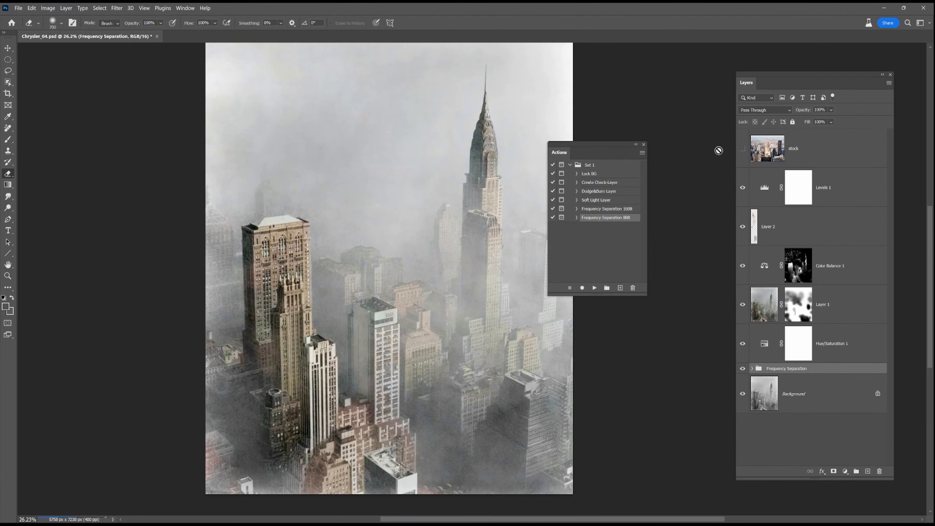
Move the Actions panel off the buildings and add a new layer above Levels 1 in Color blend mode
{"action": "left_click_drag", "start_coordinate": [599, 150], "coordinate": [663, 140]}
{"action": "scroll", "coordinate": [260, 320], "scroll_direction": "up", "scroll_amount": 4}
{"action": "left_click", "coordinate": [847, 196]}
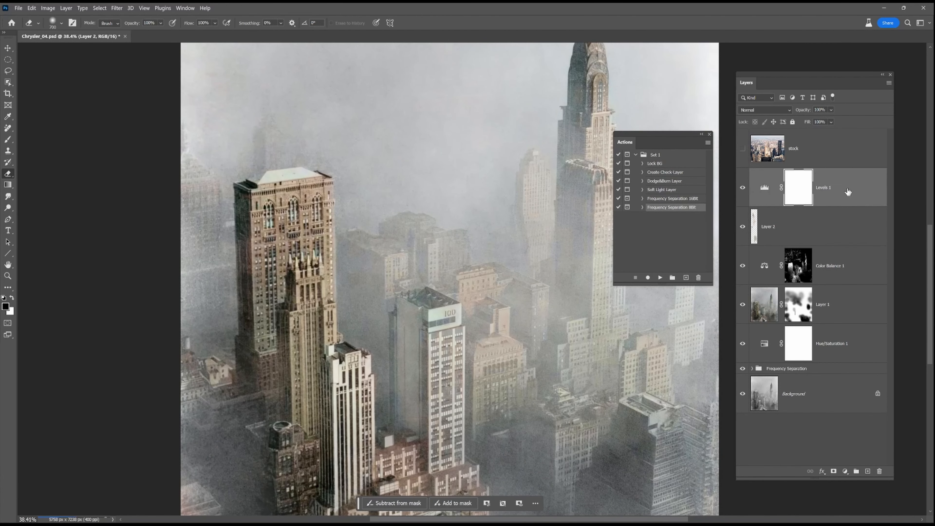
{"action": "left_click", "coordinate": [867, 471]}
{"action": "left_click", "coordinate": [764, 111]}
{"action": "left_click", "coordinate": [761, 345]}
Prepare a smaller brush for the tall left building and set the Eyedropper to sample All Layers
{"action": "left_click", "coordinate": [8, 139]}
{"action": "scroll", "coordinate": [249, 294], "scroll_direction": "up", "scroll_amount": 3}
{"action": "key", "text": "bracketleft"}
{"action": "key", "text": "bracketleft"}
{"action": "key", "text": "bracketleft"}
{"action": "key", "text": "bracketleft"}
{"action": "key", "text": "bracketleft"}
{"action": "key", "text": "bracketleft"}
{"action": "key", "text": "bracketleft"}
{"action": "key", "text": "bracketleft"}
{"action": "key", "text": "bracketleft"}
{"action": "key", "text": "bracketleft"}
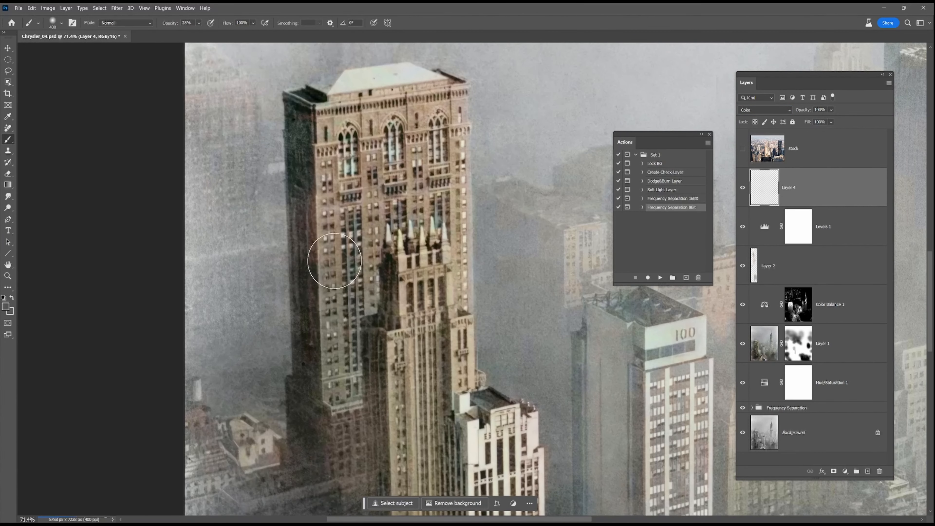
{"action": "key", "text": "i"}
{"action": "left_click", "coordinate": [184, 23]}
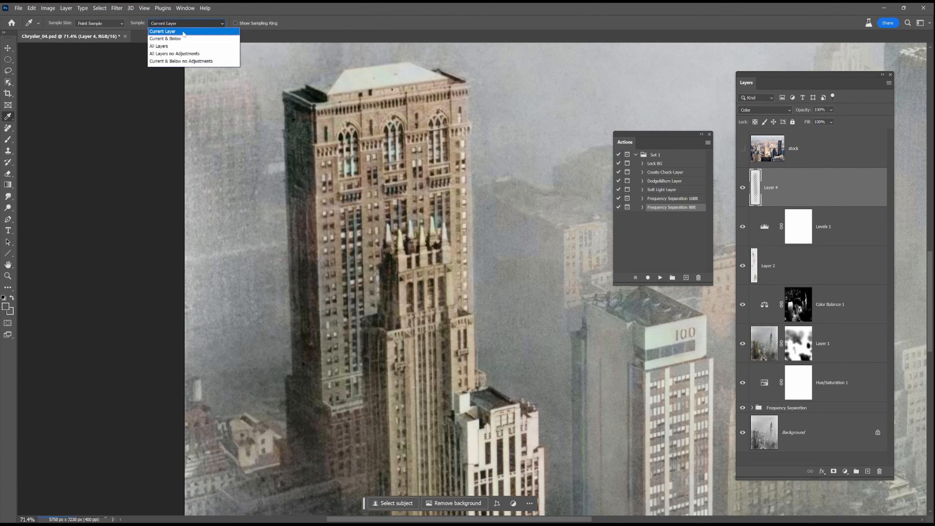
{"action": "left_click", "coordinate": [182, 46]}
Paint sampled building tones over the tall left building's facade and shaded left edge on Layer 4
{"action": "key", "text": "b"}
{"action": "left_click_drag", "start_coordinate": [338, 262], "coordinate": [336, 296]}
{"action": "left_click", "coordinate": [445, 209]}
{"action": "left_click", "coordinate": [403, 196]}
{"action": "left_click", "coordinate": [310, 187], "text": "alt"}
{"action": "left_click_drag", "start_coordinate": [310, 187], "coordinate": [311, 259]}
{"action": "mouse_move", "coordinate": [303, 216]}
{"action": "left_mouse_down"}
{"action": "mouse_move", "coordinate": [311, 228]}
{"action": "mouse_move", "coordinate": [296, 271]}
{"action": "mouse_move", "coordinate": [293, 141]}
{"action": "mouse_move", "coordinate": [305, 174]}
{"action": "left_mouse_up"}
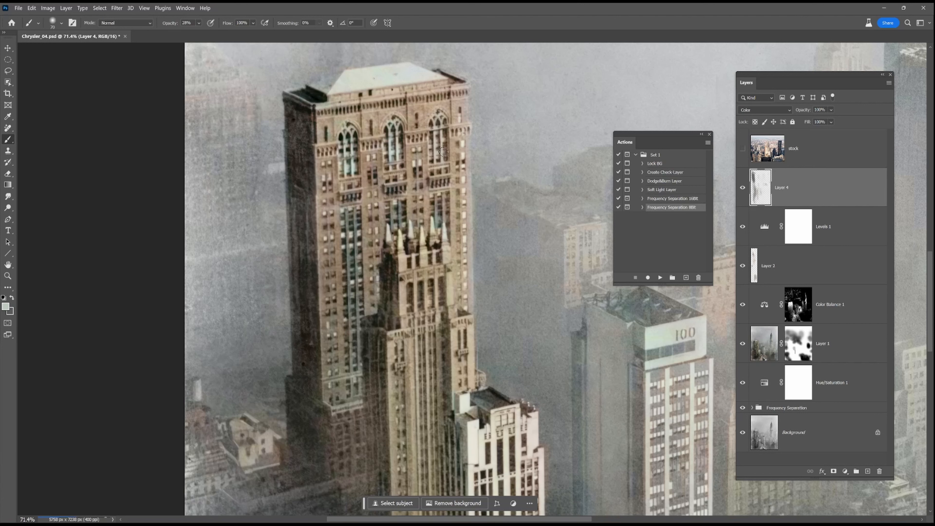
Enlarge the brush and paint a sampled tone over the shaded left side of the tall brown building on Layer 4
{"action": "mouse_move", "coordinate": [397, 372]}
{"action": "left_mouse_down"}
{"action": "mouse_move", "coordinate": [442, 330]}
{"action": "mouse_move", "coordinate": [462, 329]}
{"action": "mouse_move", "coordinate": [464, 376]}
{"action": "left_mouse_up"}
{"action": "left_click_drag", "start_coordinate": [477, 269], "coordinate": [540, 340]}
{"action": "left_click", "coordinate": [370, 263], "text": "alt"}
{"action": "key", "text": "bracketright"}
{"action": "key", "text": "bracketright"}
{"action": "mouse_move", "coordinate": [371, 275]}
{"action": "left_mouse_down"}
{"action": "mouse_move", "coordinate": [357, 197]}
{"action": "mouse_move", "coordinate": [379, 322]}
{"action": "left_mouse_up"}
Paint a neutral gray over the shaded left wall of the tower marked 100 and sample a tone near its base
{"action": "scroll", "coordinate": [556, 377], "scroll_direction": "down", "scroll_amount": 1}
{"action": "left_click_drag", "start_coordinate": [556, 377], "coordinate": [322, 216]}
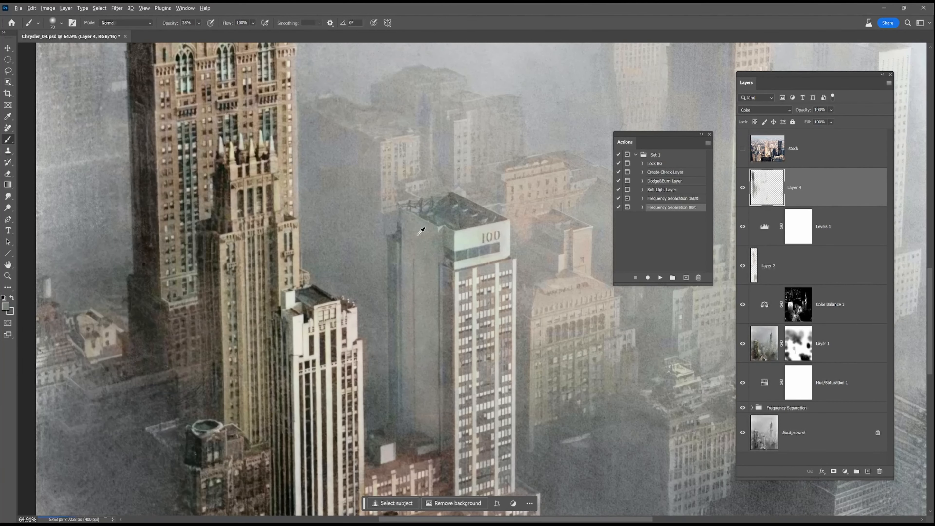
{"action": "left_click_drag", "start_coordinate": [442, 240], "coordinate": [425, 418]}
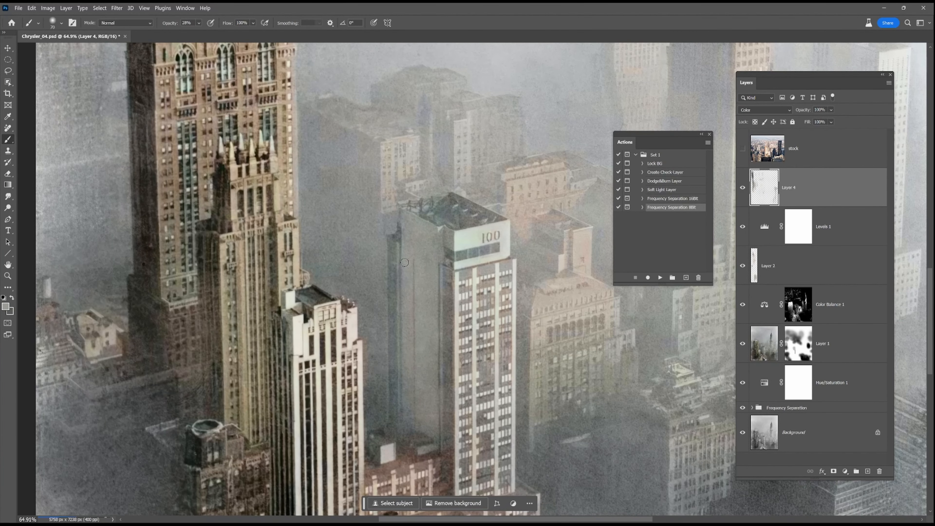
{"action": "left_click_drag", "start_coordinate": [545, 436], "coordinate": [523, 349]}
{"action": "left_click", "coordinate": [422, 380], "text": "alt"}
{"action": "left_click_drag", "start_coordinate": [541, 436], "coordinate": [503, 330]}
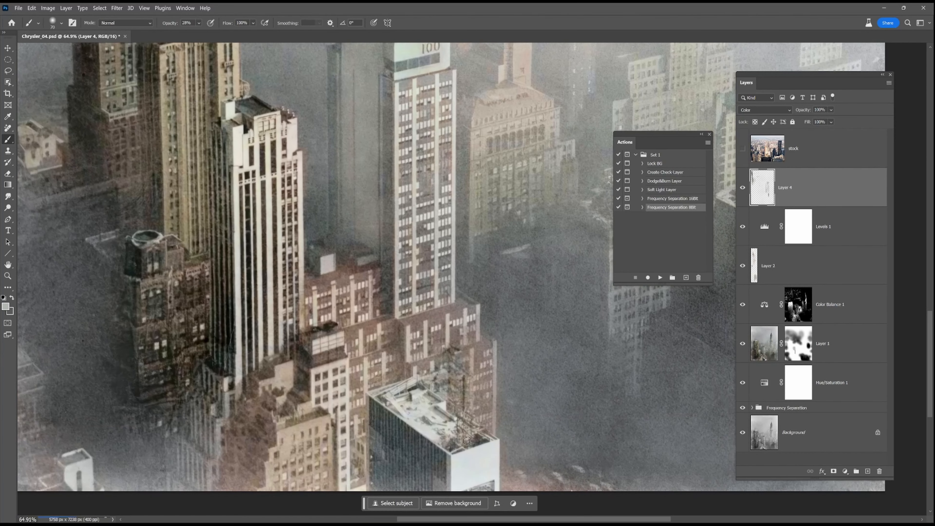
Paint sampled tones over the low buildings below the white striped tower and the foggy midground buildings beside the 100 tower
{"action": "left_click", "coordinate": [218, 388], "text": "alt"}
{"action": "mouse_move", "coordinate": [286, 402]}
{"action": "left_mouse_down"}
{"action": "mouse_move", "coordinate": [251, 440]}
{"action": "mouse_move", "coordinate": [222, 446]}
{"action": "left_mouse_up"}
{"action": "left_click_drag", "start_coordinate": [669, 321], "coordinate": [478, 455]}
{"action": "left_click", "coordinate": [341, 298], "text": "alt"}
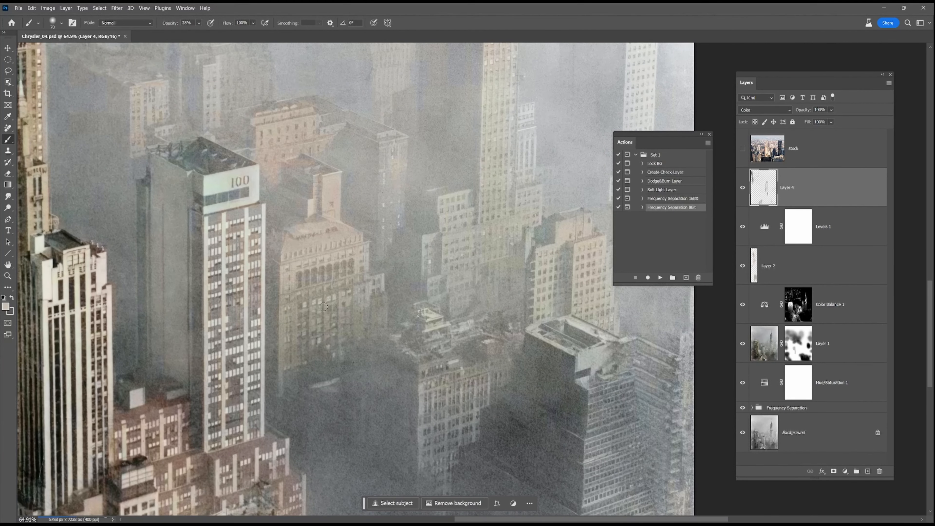
{"action": "left_click_drag", "start_coordinate": [339, 292], "coordinate": [358, 279]}
{"action": "left_click", "coordinate": [455, 405], "text": "alt"}
{"action": "left_click_drag", "start_coordinate": [474, 415], "coordinate": [450, 380]}
Sample the grays around the Chrysler Building and paint over its shaded left side to neutralize the color cast
{"action": "mouse_move", "coordinate": [544, 399]}
{"action": "left_mouse_down"}
{"action": "mouse_move", "coordinate": [398, 415]}
{"action": "mouse_move", "coordinate": [405, 383]}
{"action": "left_mouse_up"}
{"action": "mouse_move", "coordinate": [412, 294]}
{"action": "left_mouse_down"}
{"action": "mouse_move", "coordinate": [430, 275]}
{"action": "mouse_move", "coordinate": [445, 435]}
{"action": "left_mouse_up"}
{"action": "left_click", "coordinate": [379, 212], "text": "alt"}
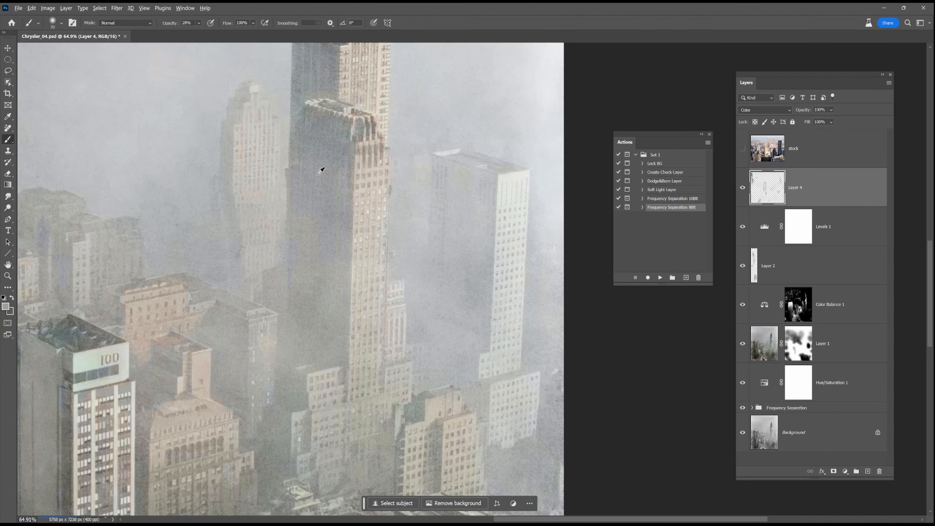
{"action": "left_click", "coordinate": [308, 270], "text": "alt"}
{"action": "left_click_drag", "start_coordinate": [299, 200], "coordinate": [295, 264]}
Paint sampled tones with a larger brush over the reddish streets and buildings along the photo's lower edge
{"action": "scroll", "coordinate": [256, 440], "scroll_direction": "down", "scroll_amount": 4}
{"action": "left_click_drag", "start_coordinate": [263, 446], "coordinate": [364, 242]}
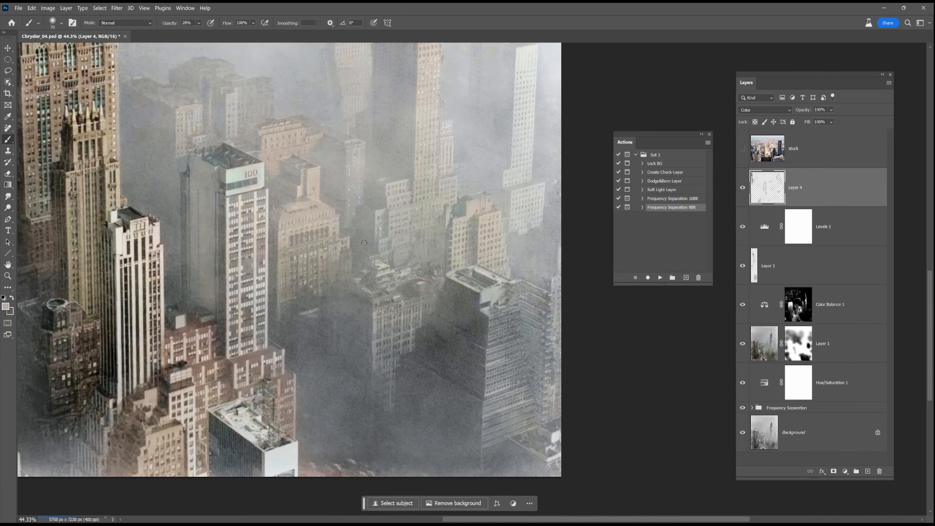
{"action": "left_click", "coordinate": [555, 368], "text": "alt"}
{"action": "left_click_drag", "start_coordinate": [555, 368], "coordinate": [554, 378]}
{"action": "left_click_drag", "start_coordinate": [446, 423], "coordinate": [497, 389]}
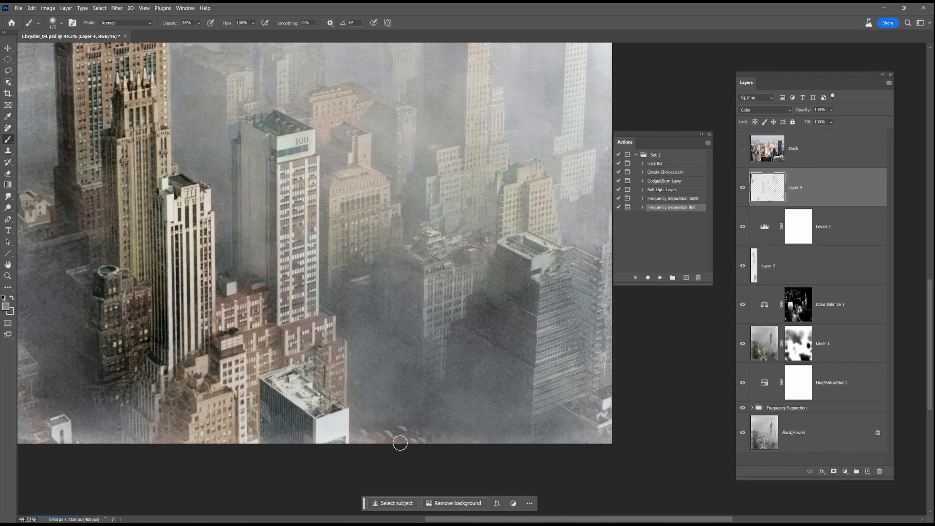
{"action": "left_click_drag", "start_coordinate": [518, 389], "coordinate": [474, 349]}
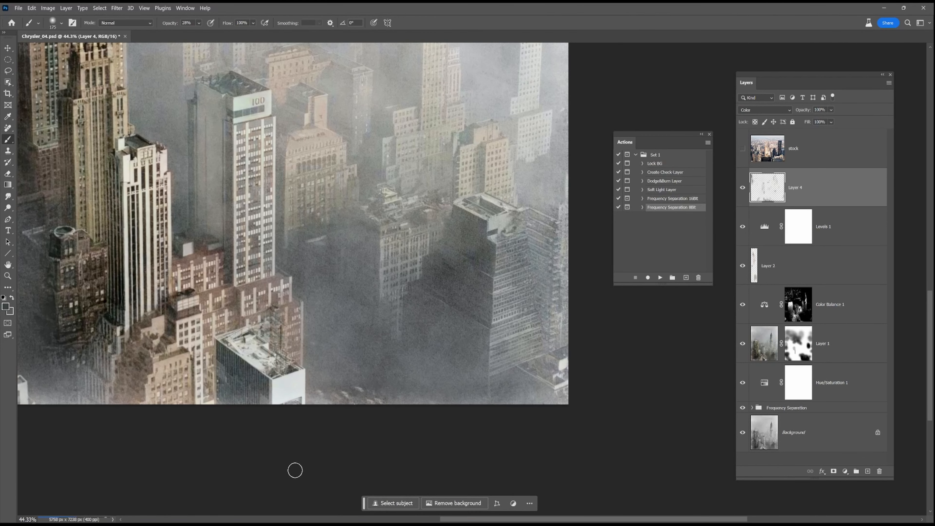
{"action": "scroll", "coordinate": [294, 470], "scroll_direction": "down", "scroll_amount": 5}
{"action": "left_click_drag", "start_coordinate": [429, 163], "coordinate": [486, 332]}
{"action": "left_click_drag", "start_coordinate": [407, 323], "coordinate": [342, 296]}
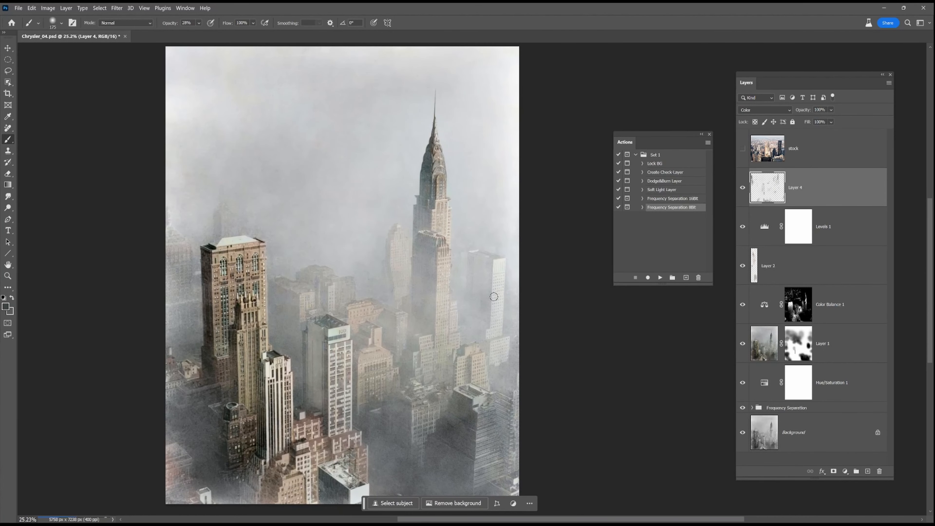